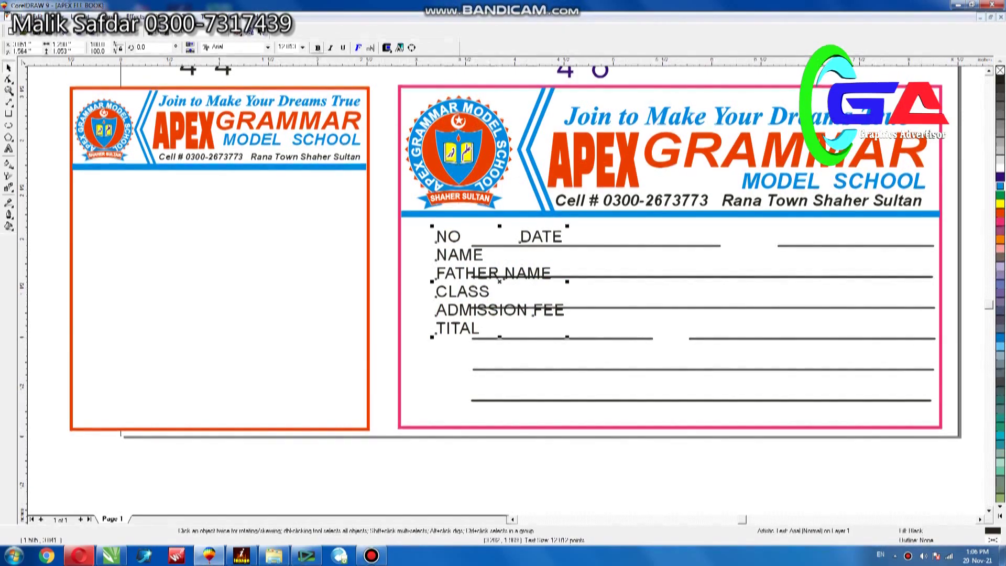
Bold the fee slip's field labels, nudge them left, and pick out DATE on the NO line.
key("ctrl+b")
left_click_drag(471, 256, 462, 256)
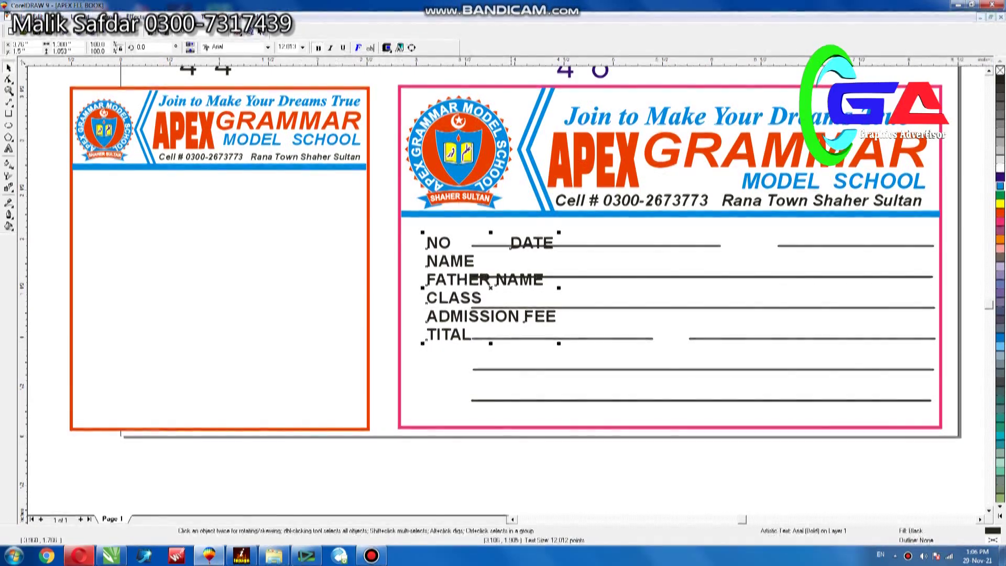
left_click(427, 248)
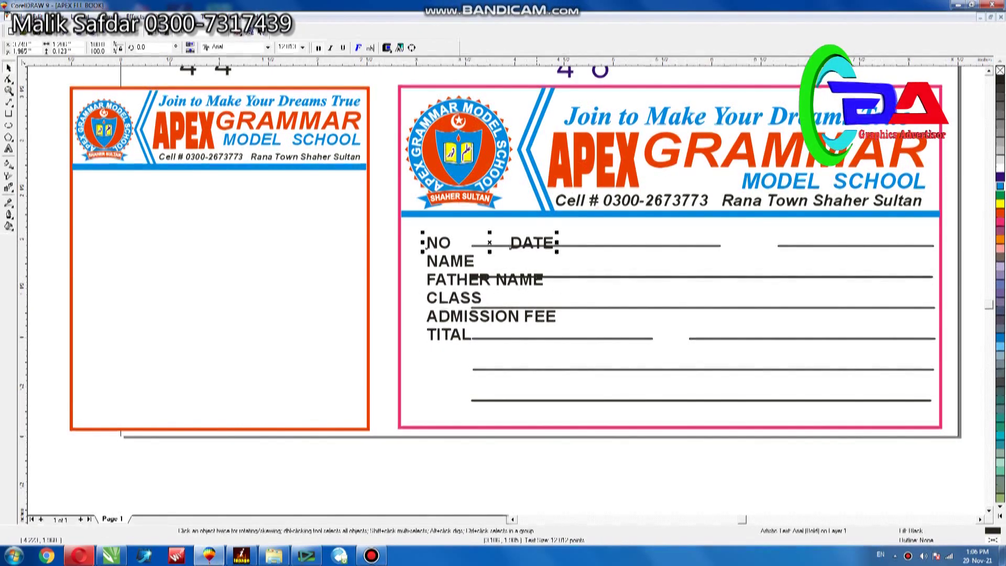
left_click(438, 244)
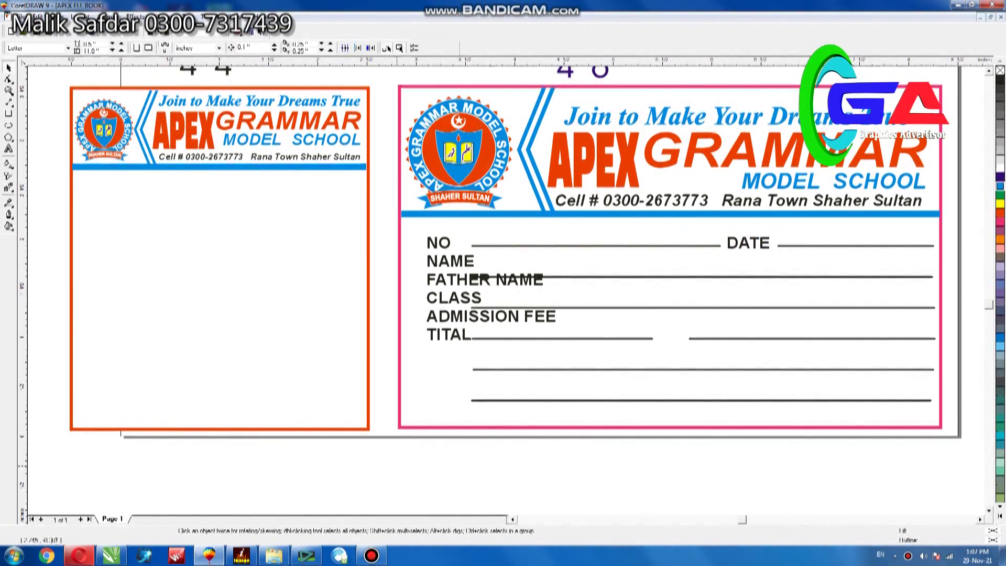
Lower the NAME-to-TITAL labels slightly and shorten the NAME line to start after its label.
left_click_drag(389, 472, 566, 242)
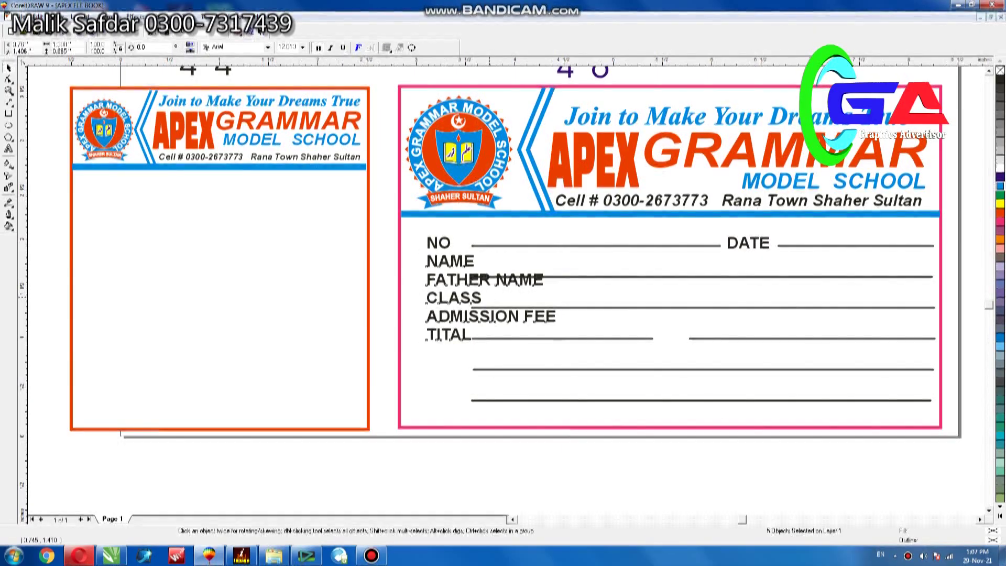
left_click_drag(472, 298, 472, 310)
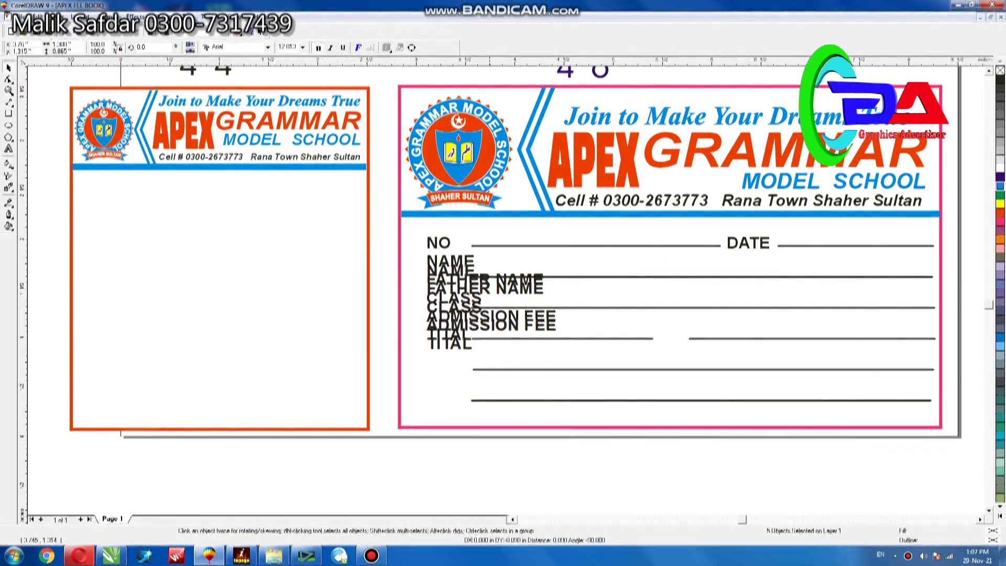
key("Escape")
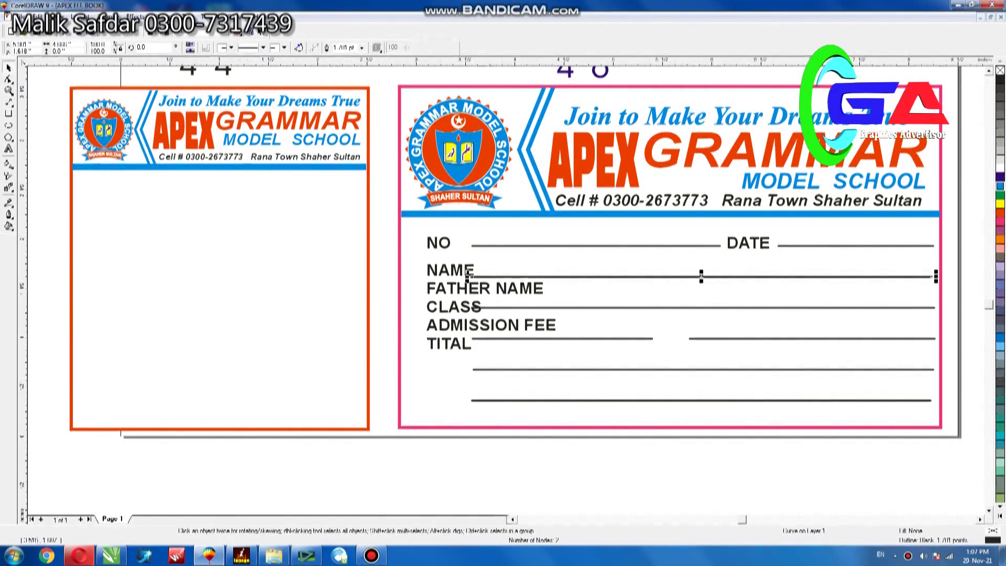
left_click_drag(467, 277, 477, 275)
left_click(399, 398)
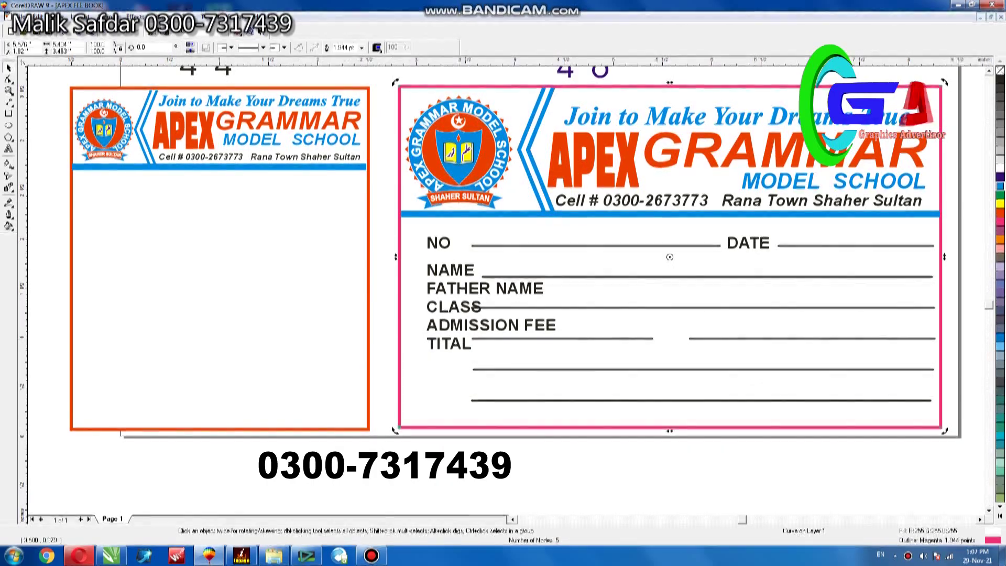
Move TITAL to the bottom line, and ADMISSION FEE and CLASS onto the next lines down.
left_click_drag(449, 343, 449, 396)
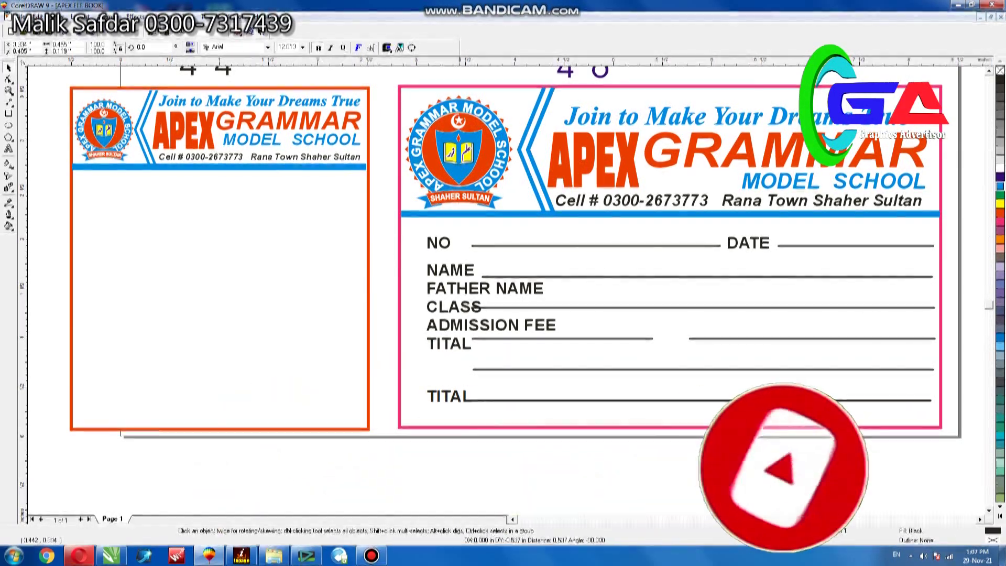
left_click_drag(449, 396, 449, 396)
mouse_move(449, 333)
left_mouse_down()
mouse_move(449, 364)
mouse_move(491, 364)
left_mouse_up()
mouse_move(451, 307)
left_mouse_down()
mouse_move(450, 326)
mouse_move(476, 337)
left_mouse_up()
left_click(475, 291)
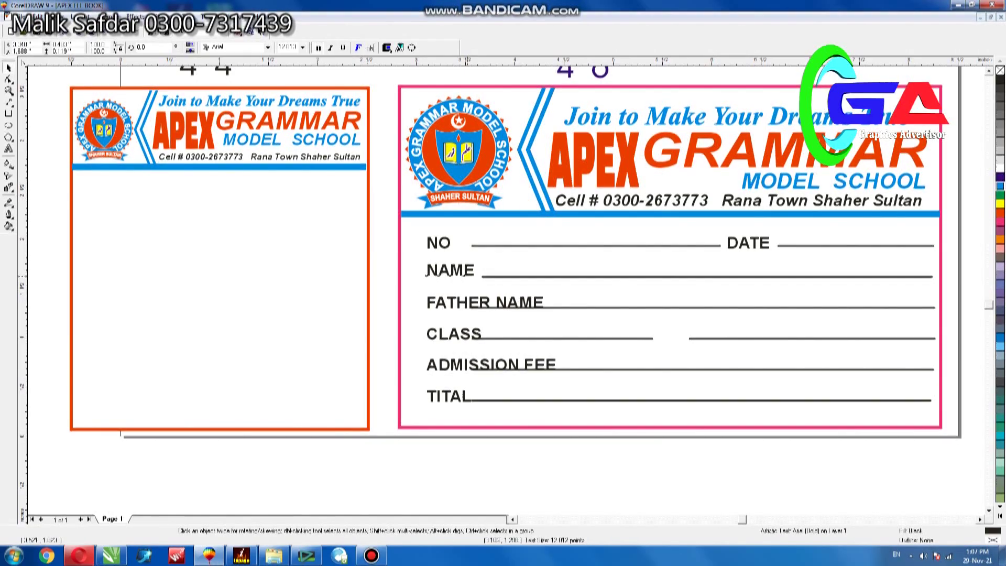
Trim the ADMISSION FEE writing line so it starts after the label.
left_click_drag(426, 275, 427, 273)
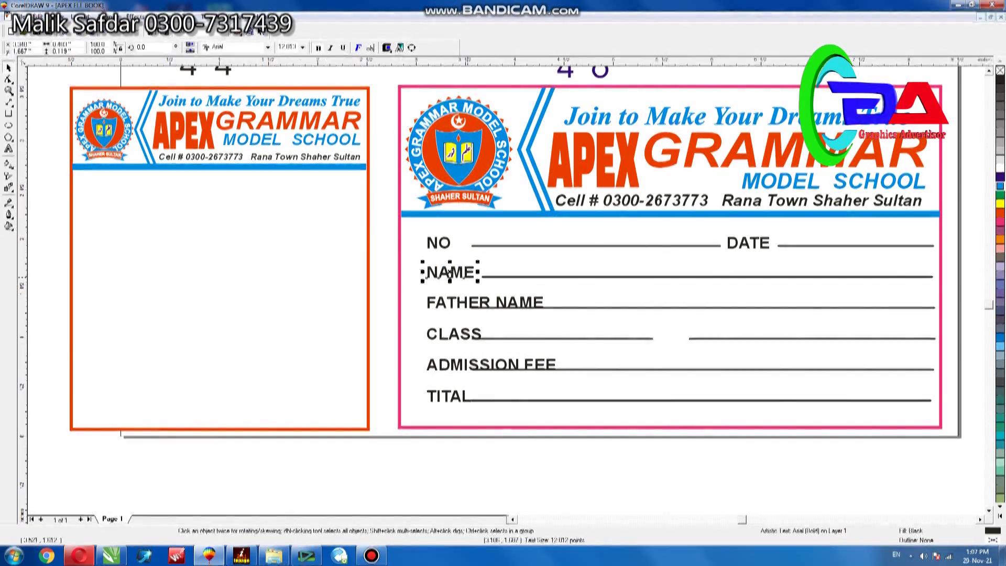
key("Escape")
left_click(487, 338)
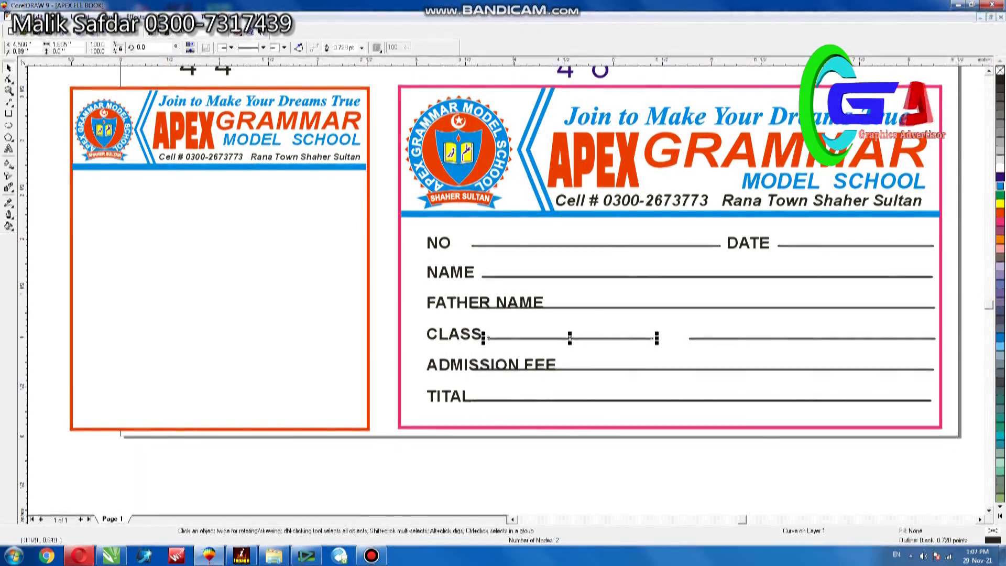
left_click(490, 364)
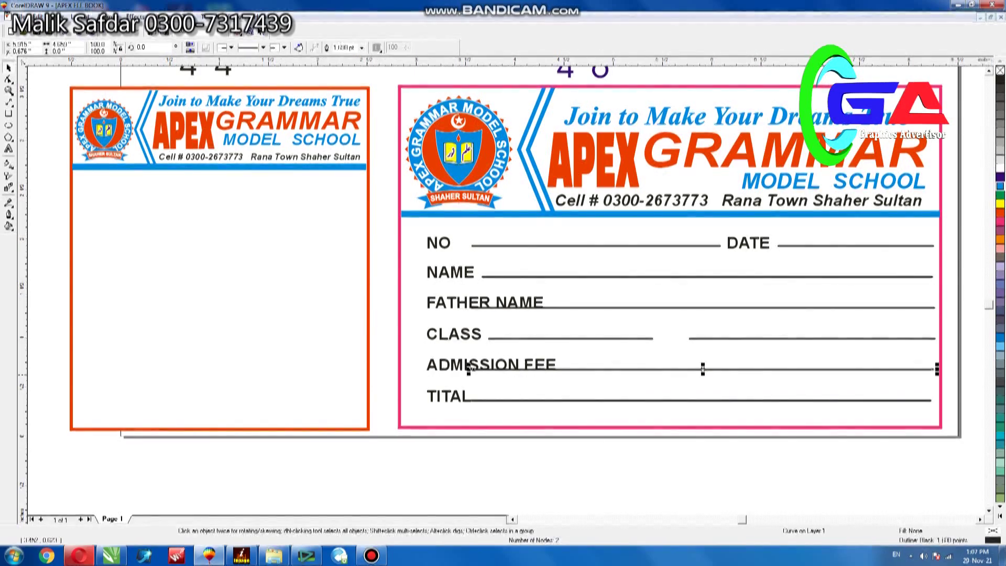
left_click_drag(468, 369, 563, 369)
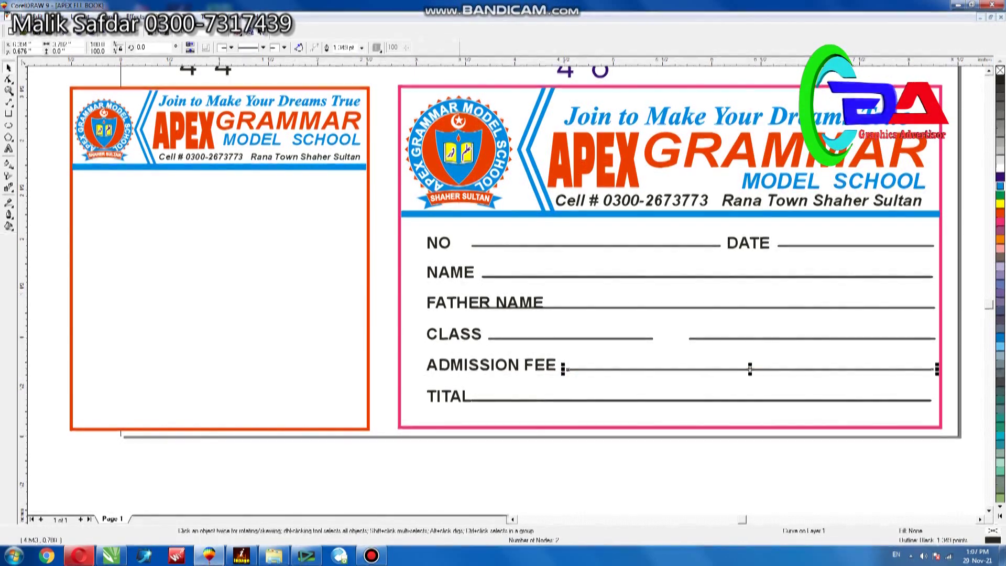
Place a FEE label in the gap between the two CLASS lines.
left_click(490, 365)
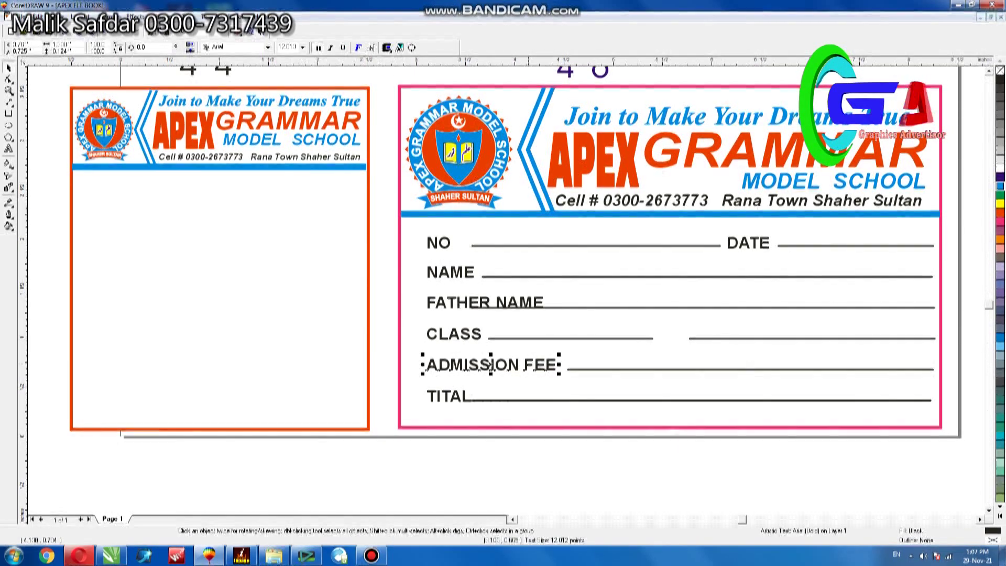
left_click(515, 453)
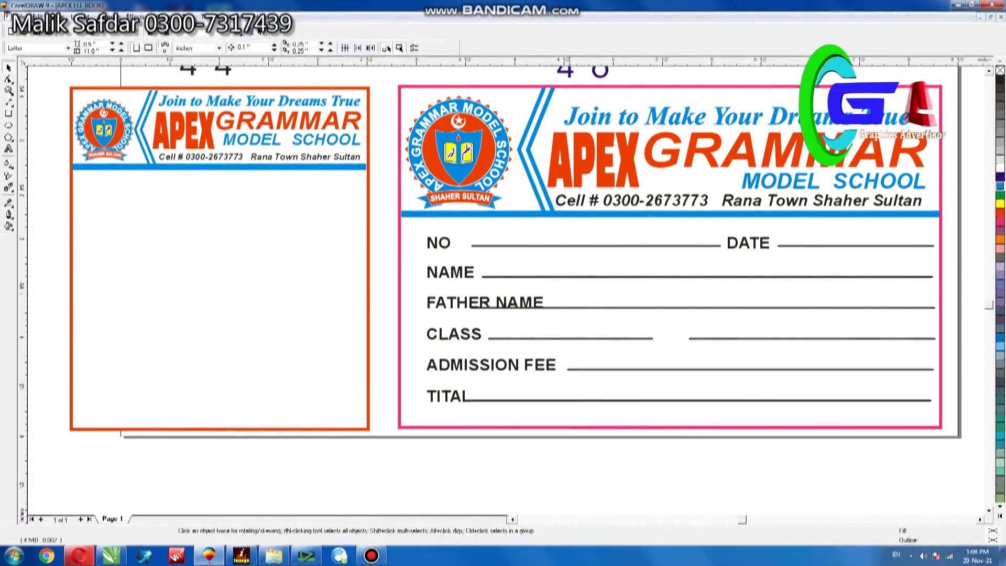
left_click(539, 366)
left_click_drag(661, 338, 669, 335)
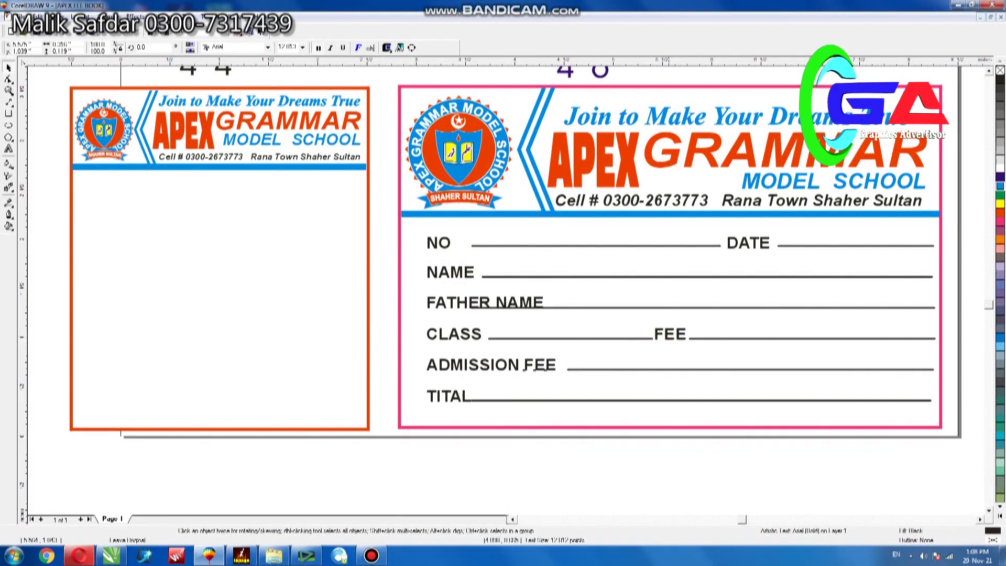
key("Escape")
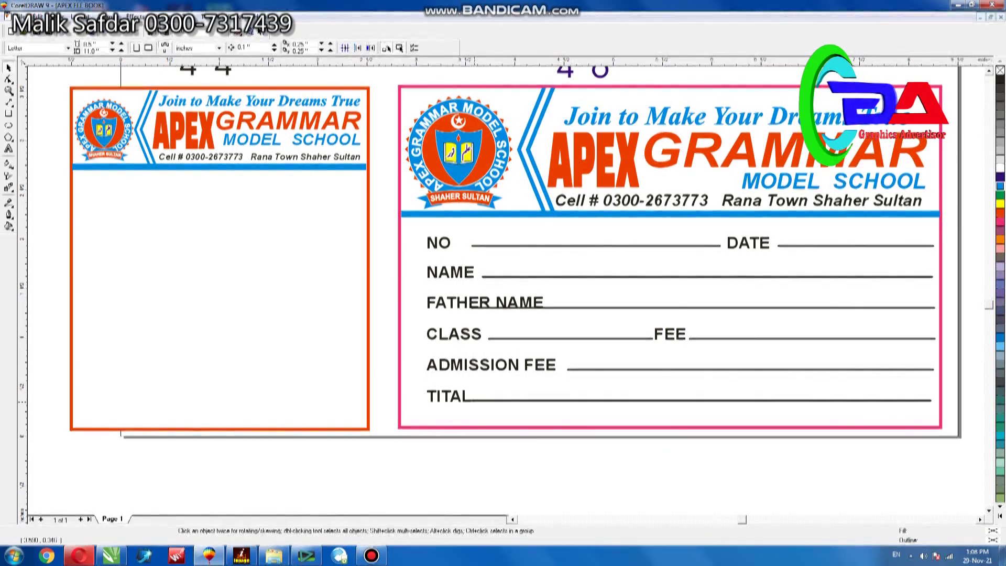
Finish trimming the TITAL and FATHER NAME lines and select all labels from NO to TITAL.
left_click(477, 399)
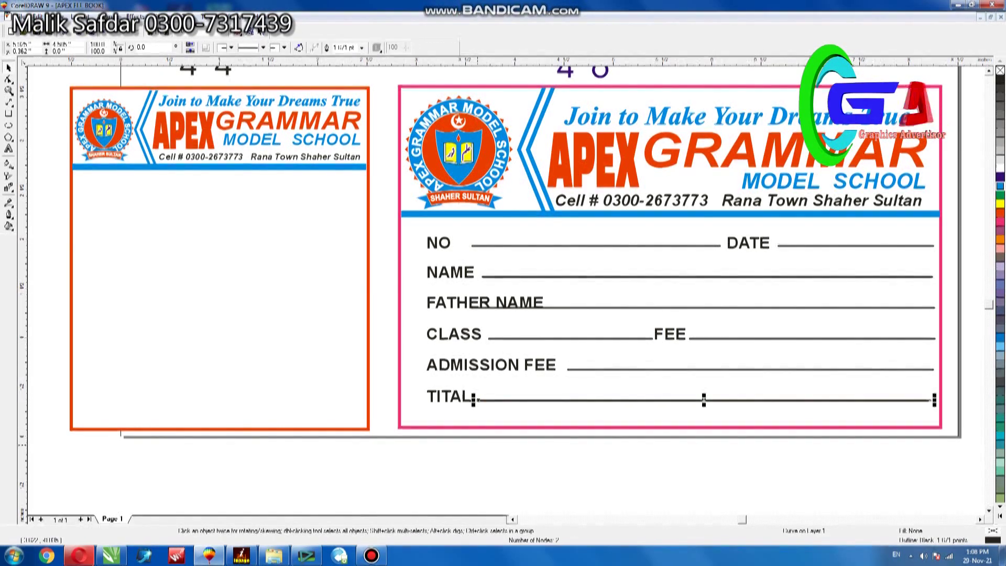
key("Escape")
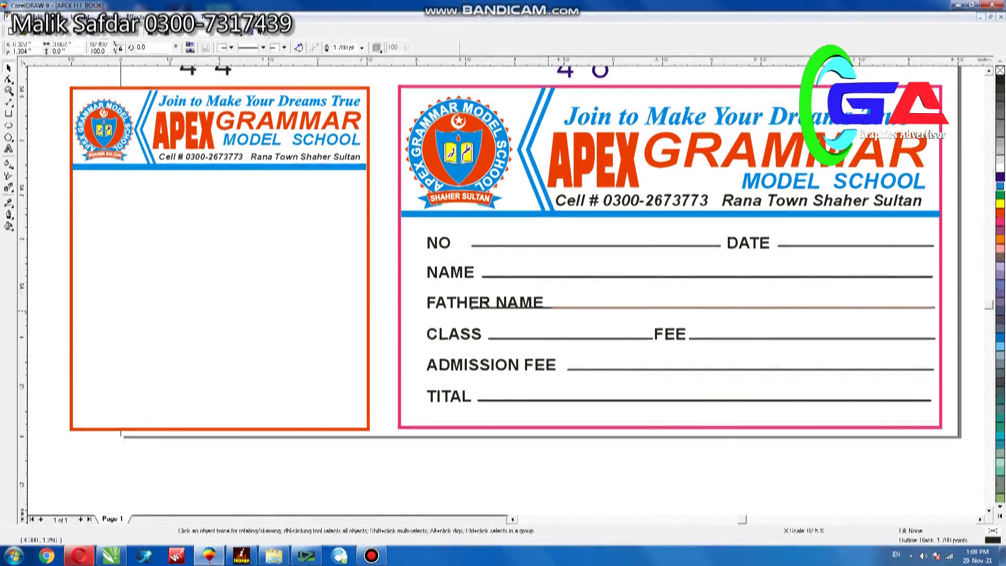
key("Escape")
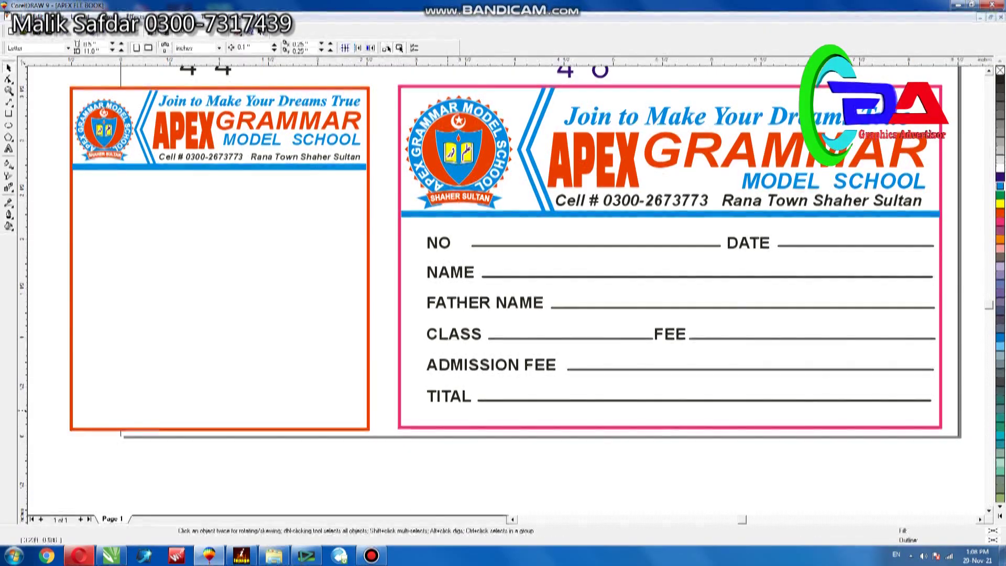
left_click_drag(416, 228, 564, 412)
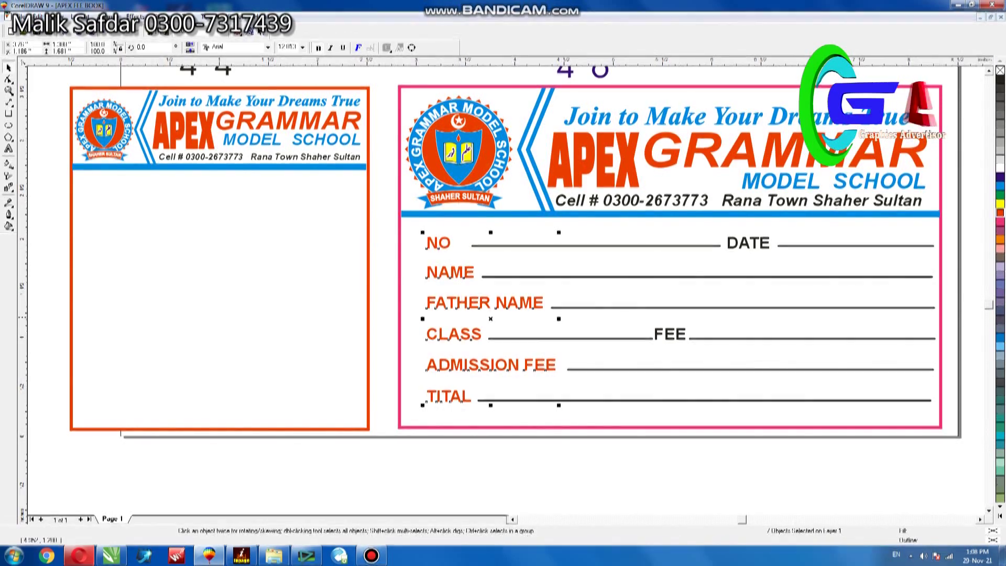
Colour the FEE and DATE labels orange-red to match the other labels.
left_click(1000, 203)
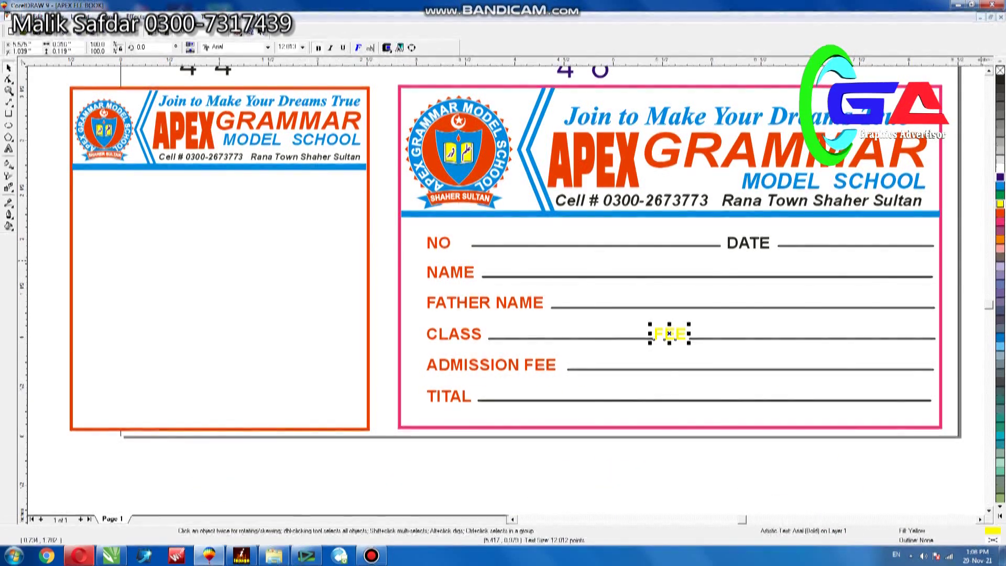
left_click(1001, 212)
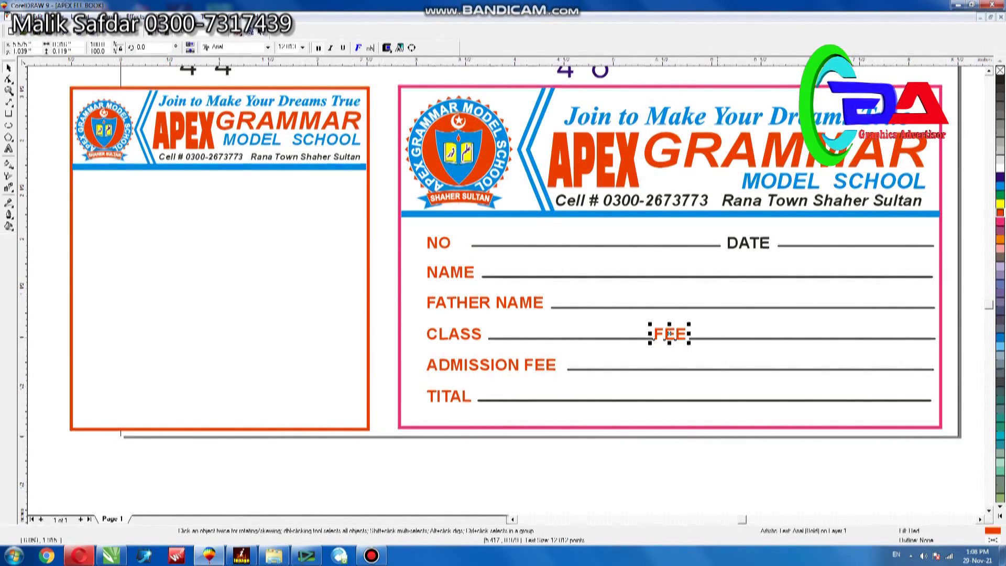
left_click(749, 244)
left_click(1000, 212)
left_click(907, 241)
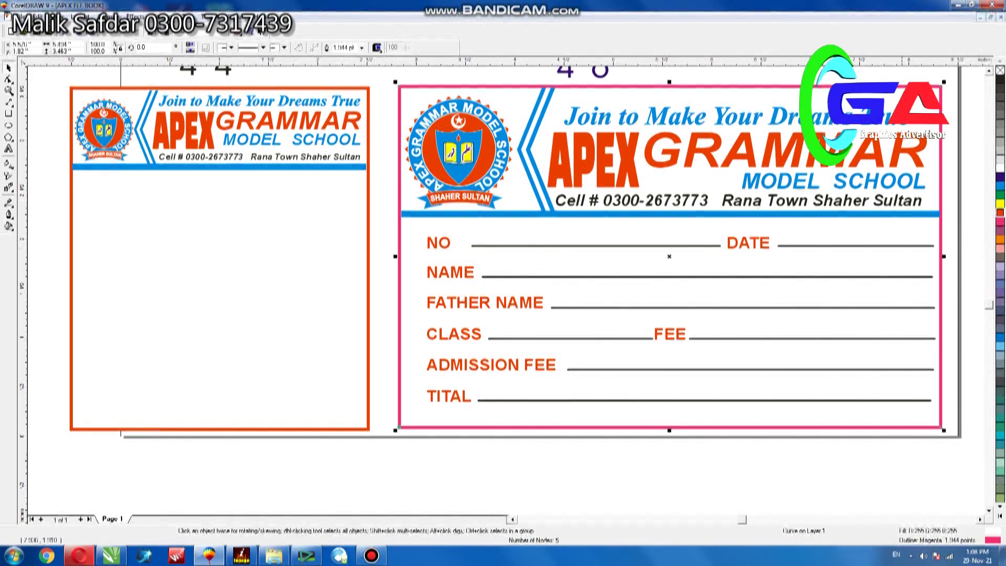
key("Escape")
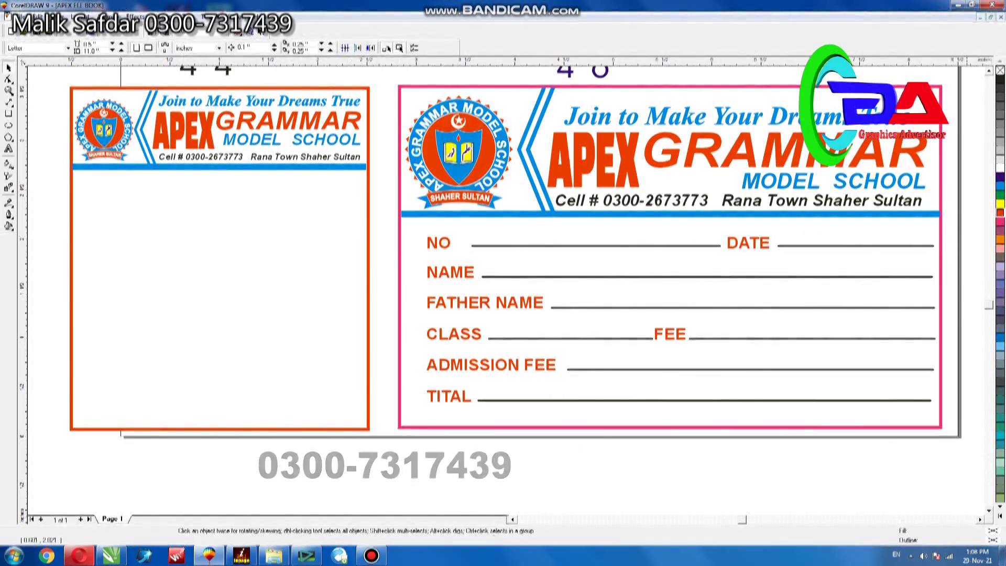
Recolour the NO, DATE, NAME, FATHER NAME and FEE underlines cyan.
left_click_drag(463, 230, 941, 257)
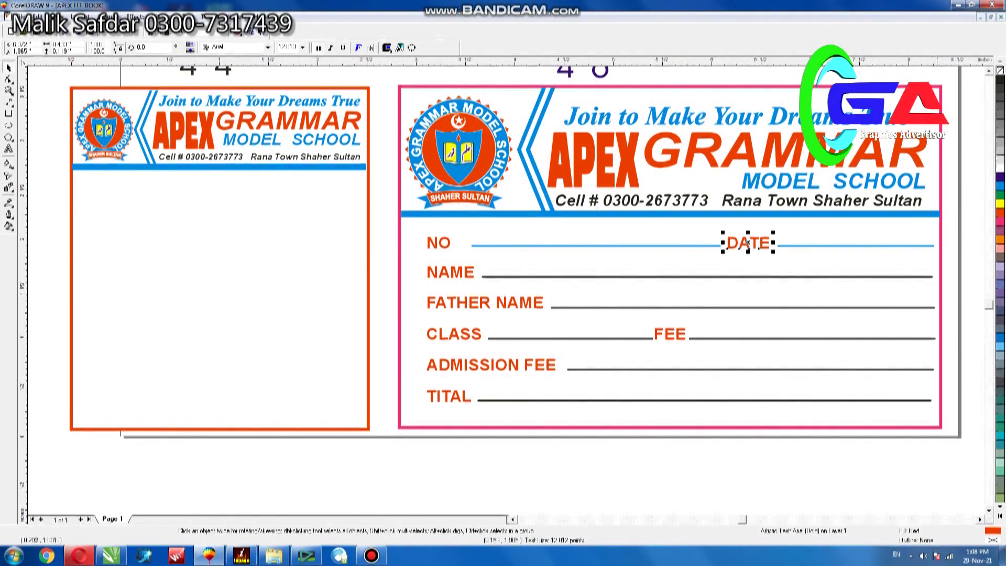
left_click(706, 277)
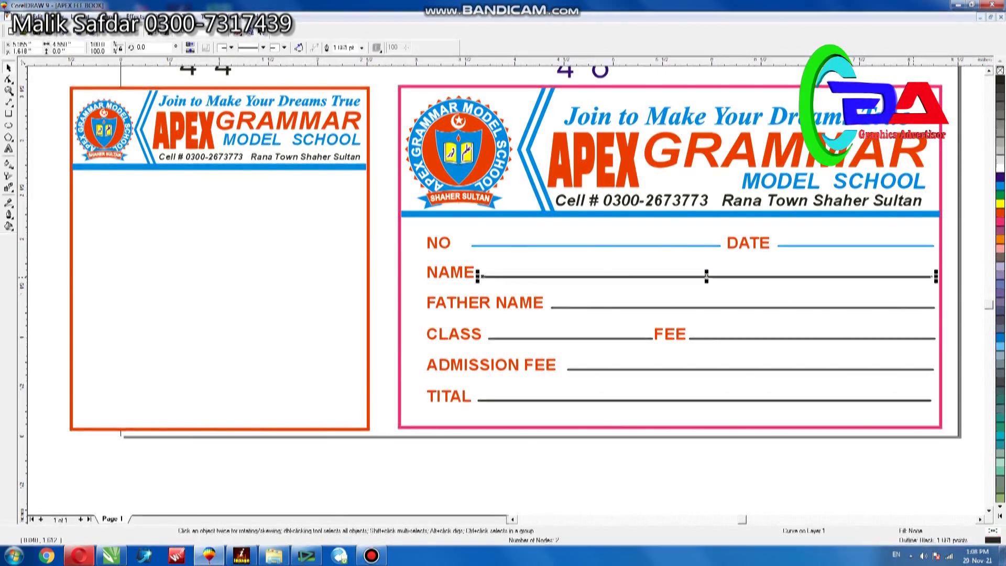
right_click(1000, 186)
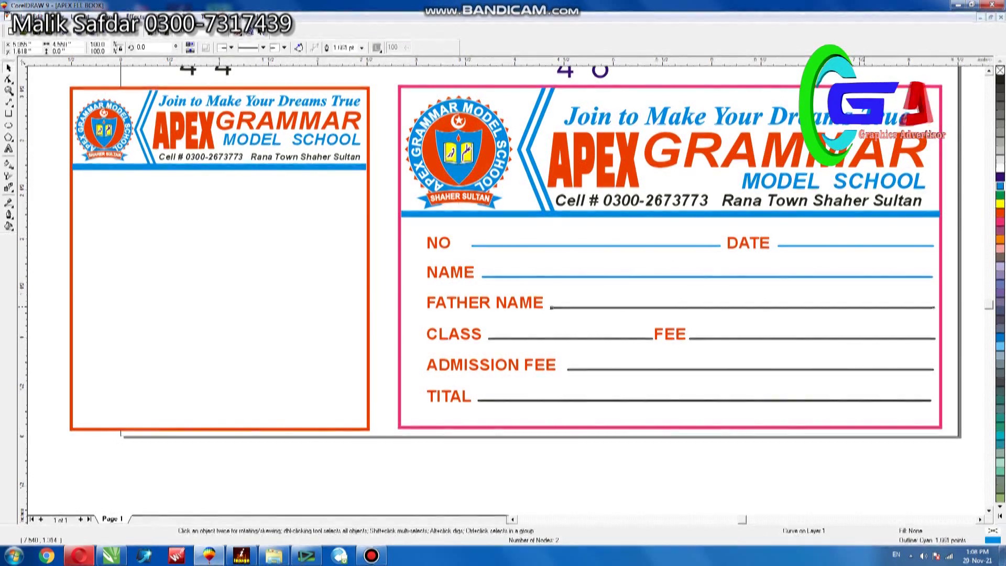
right_click(999, 186)
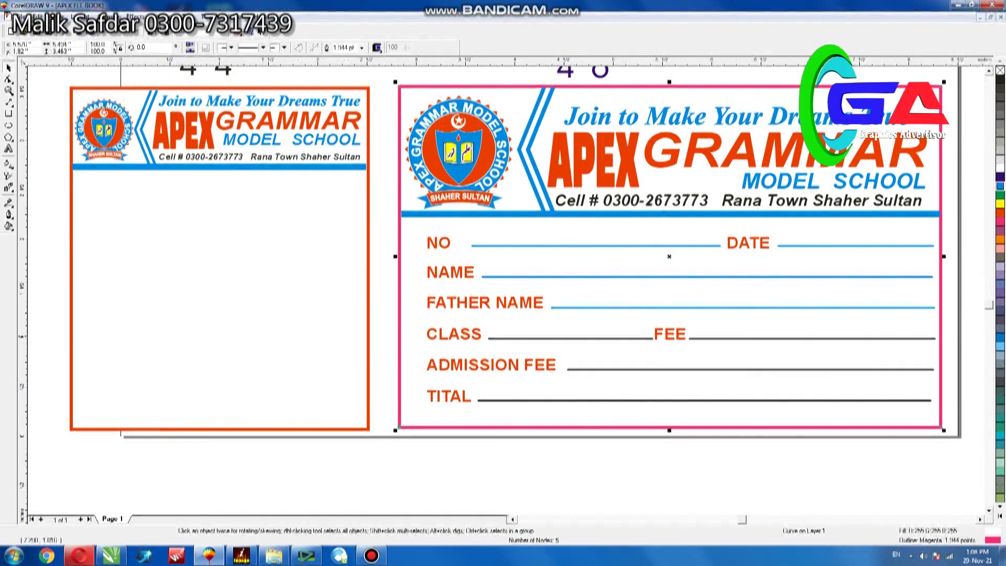
left_click(812, 338)
right_click(1000, 186)
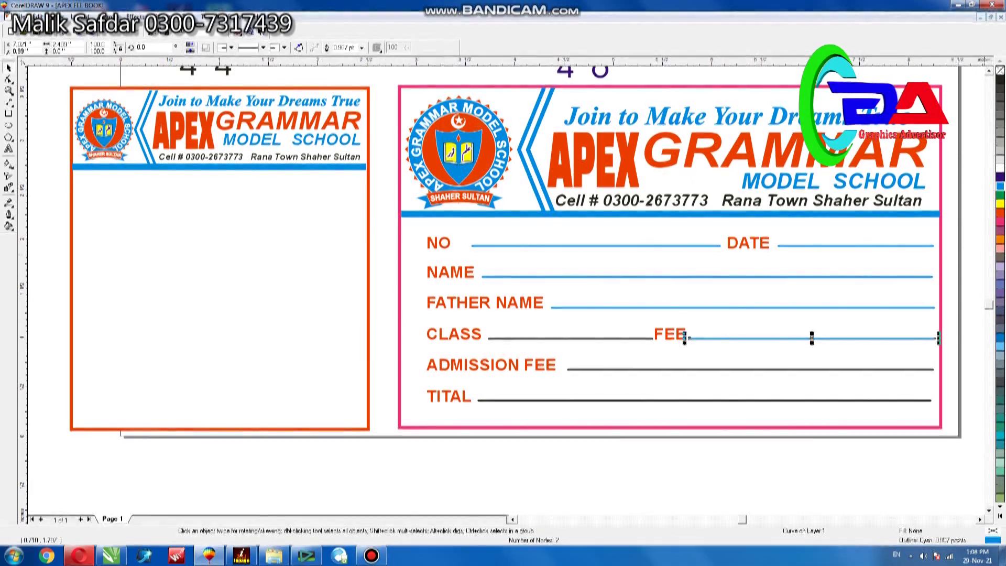
Recolour the ADMISSION FEE, TITAL and CLASS underlines cyan.
left_click(750, 370)
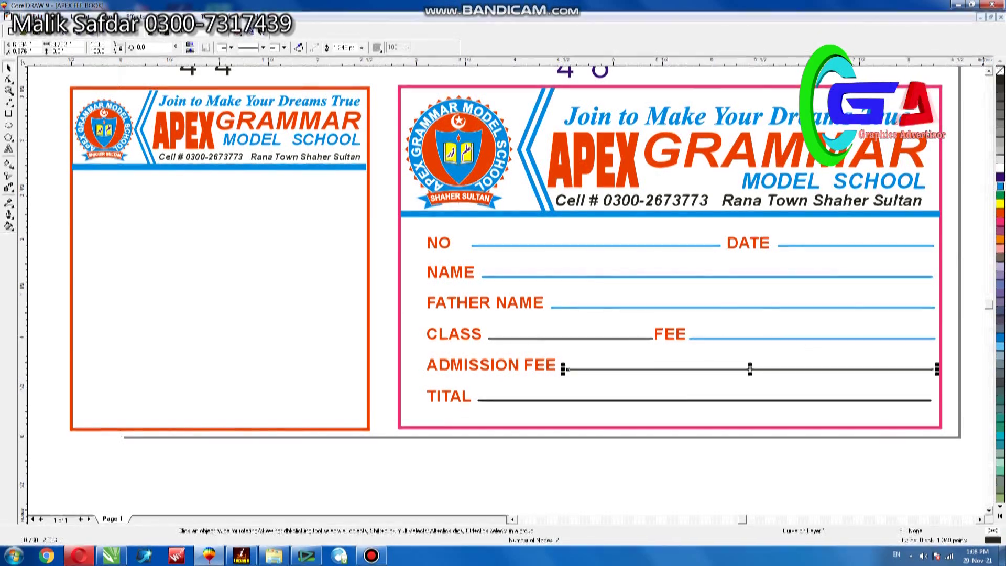
right_click(1000, 186)
left_click(704, 400)
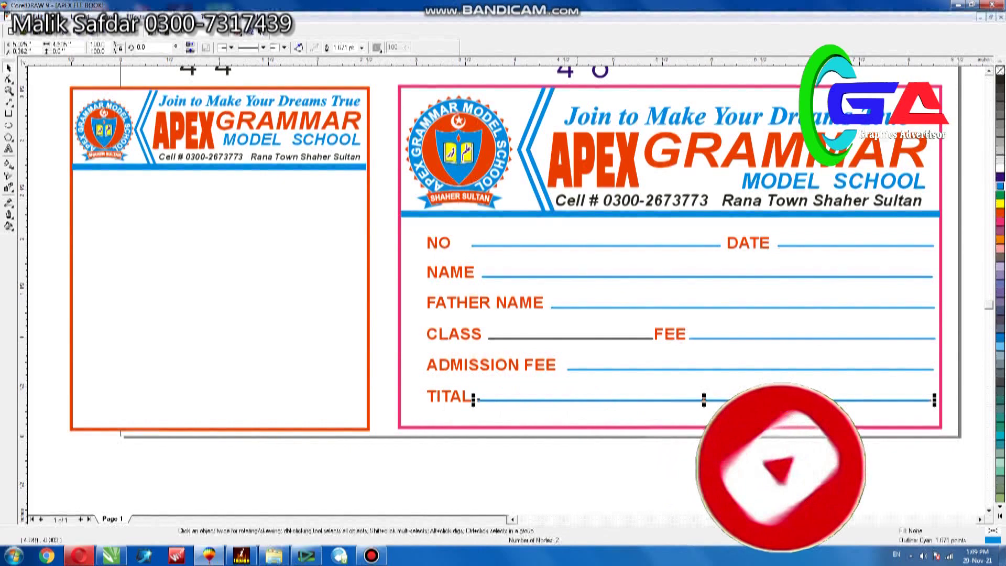
right_click(999, 186)
left_click(554, 461)
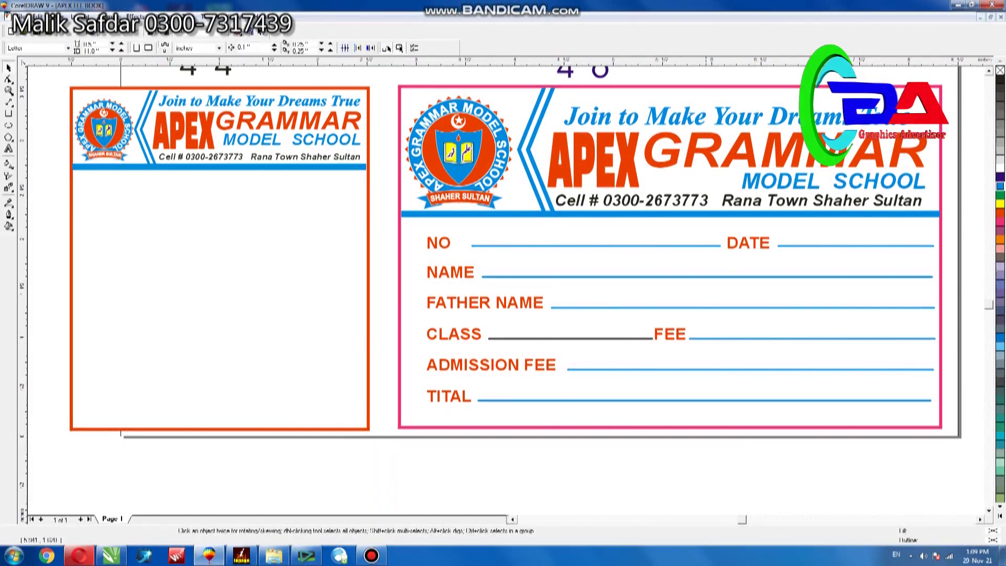
left_click(369, 414)
left_click(524, 338)
right_click(1000, 186)
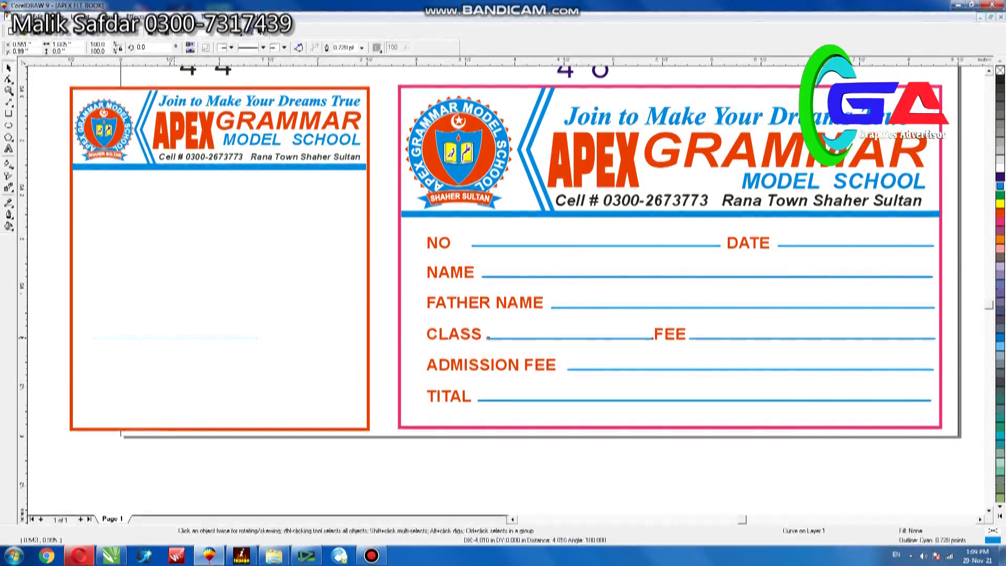
Copy the CLASS underline into the 4*4 slip, widen and repeat it, and spread eight lines down the slip.
left_click_drag(187, 338, 210, 336)
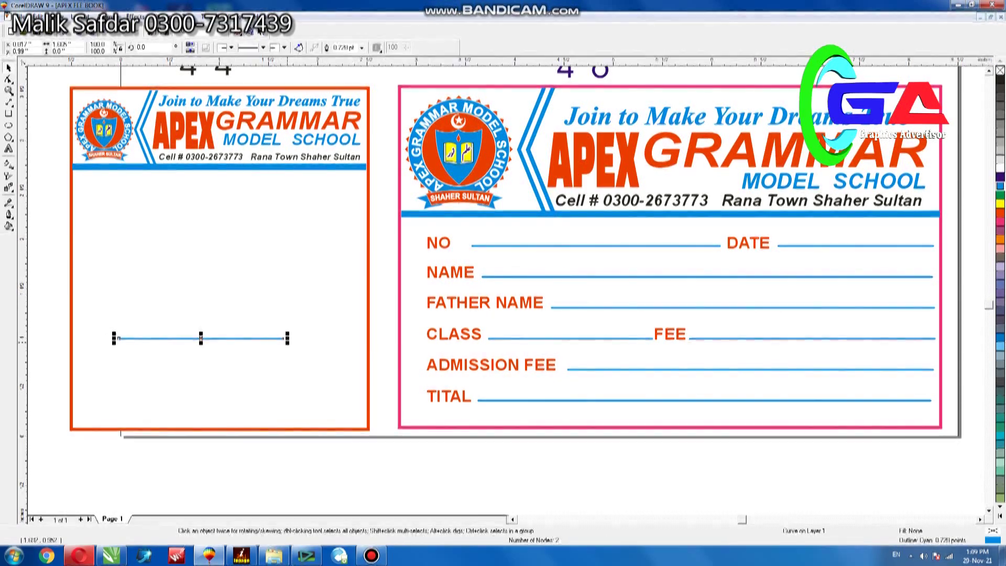
left_click_drag(287, 338, 360, 338)
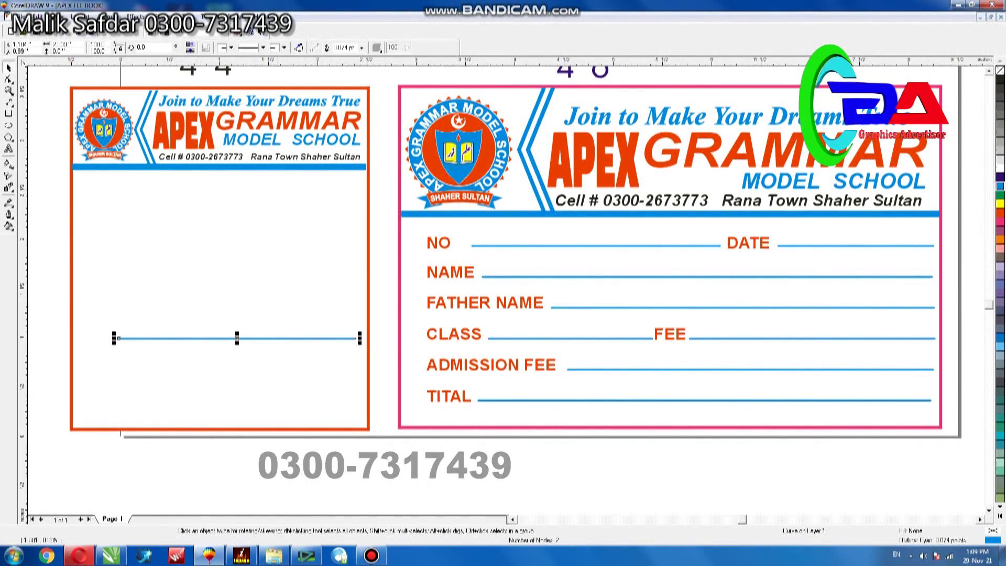
mouse_move(236, 338)
left_mouse_down()
mouse_move(237, 189)
mouse_move(237, 217)
left_mouse_up()
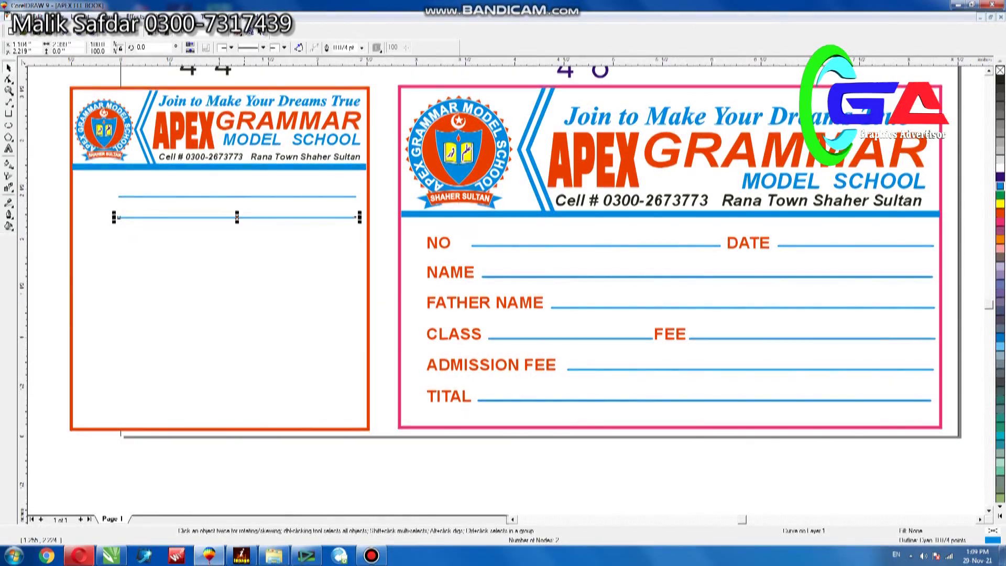
key("ctrl+r")
key("ctrl+r")
key("ctrl+r")
key("ctrl+r")
key("ctrl+r")
key("ctrl+r")
key("ctrl+r")
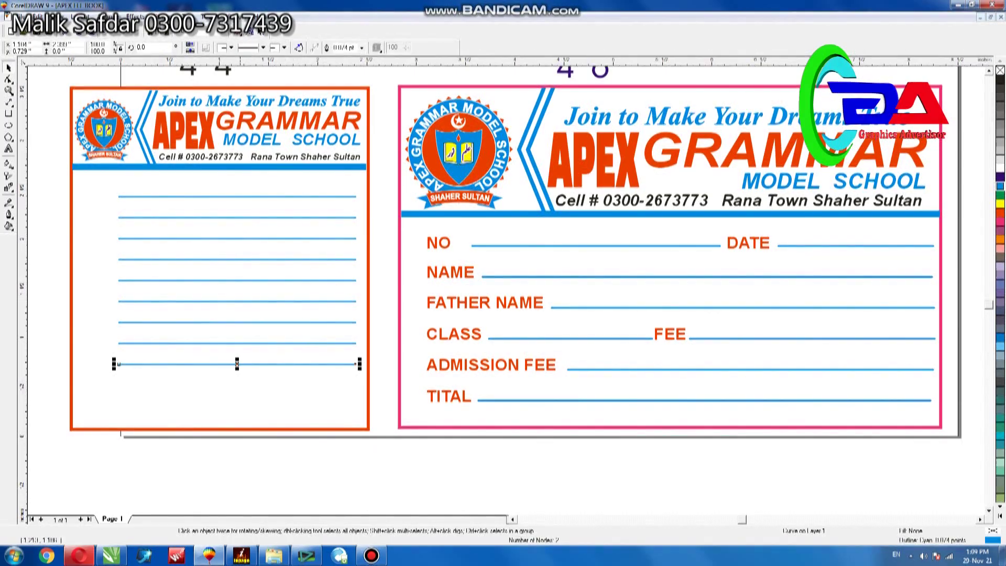
key("ctrl+z")
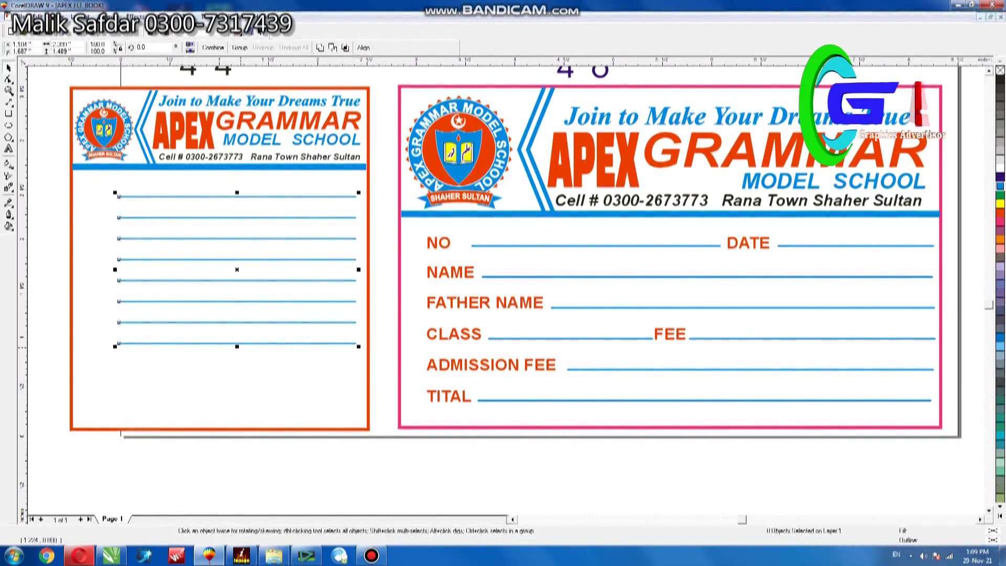
left_click_drag(237, 346, 237, 405)
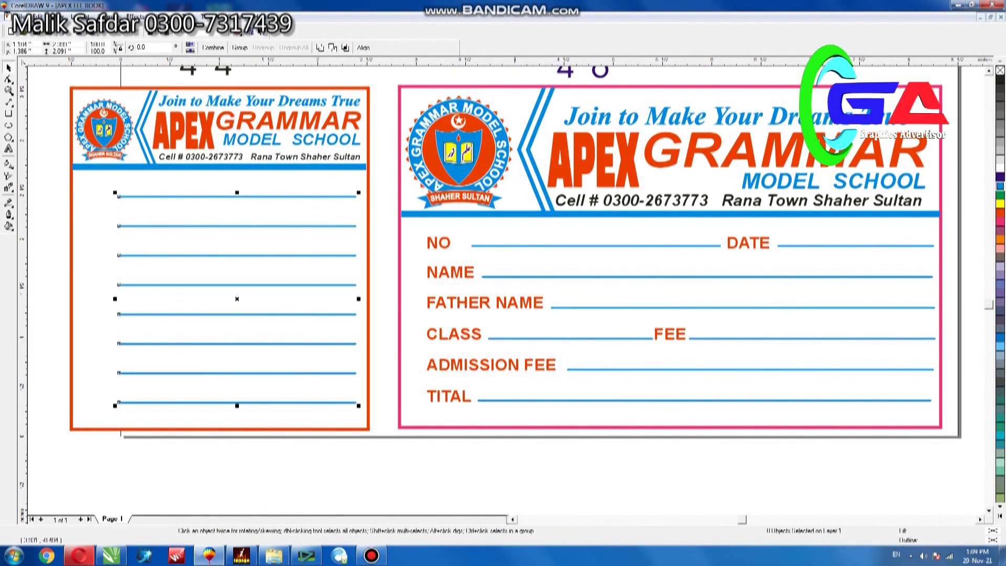
Copy the NO-to-TITAL labels from the 4*6 slip onto the 4*4 slip.
left_click(426, 244)
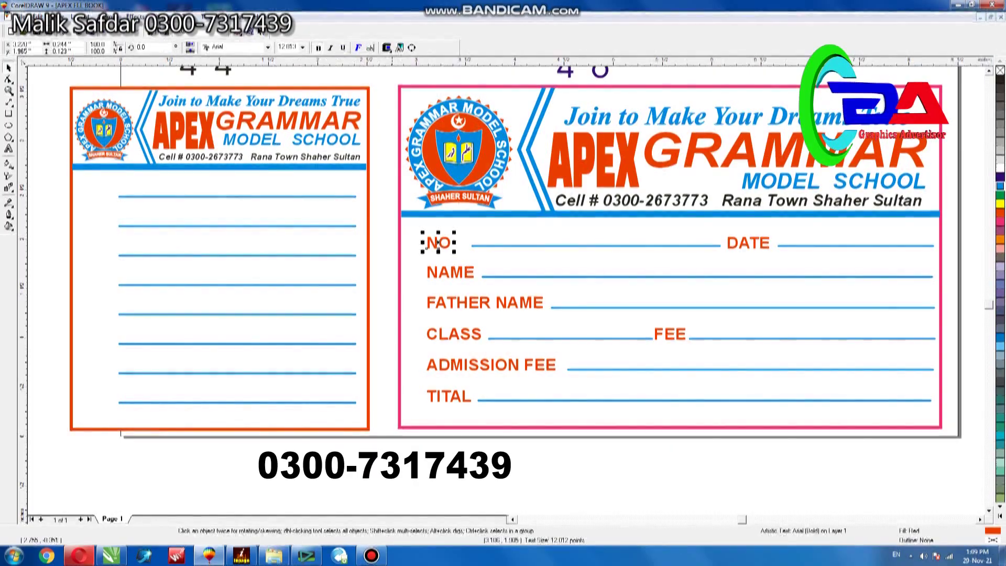
left_click_drag(416, 228, 563, 414)
left_click_drag(451, 272, 108, 224)
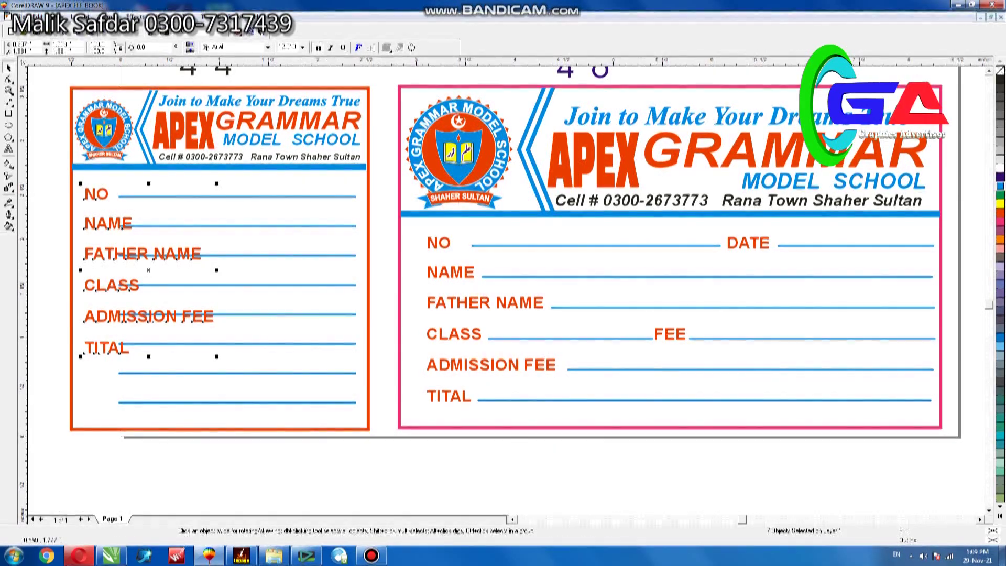
key("Escape")
Move TITAL to the 4*4 slip's bottom line and shorten that line to clear it.
left_click_drag(107, 347, 108, 401)
key("Delete")
left_click(108, 400)
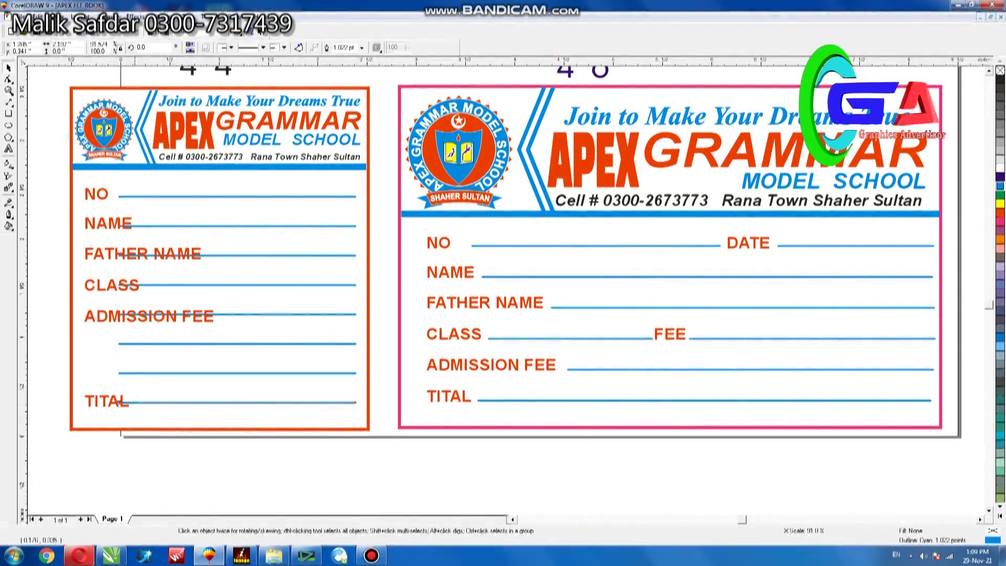
left_click_drag(119, 402, 139, 403)
left_click(107, 400)
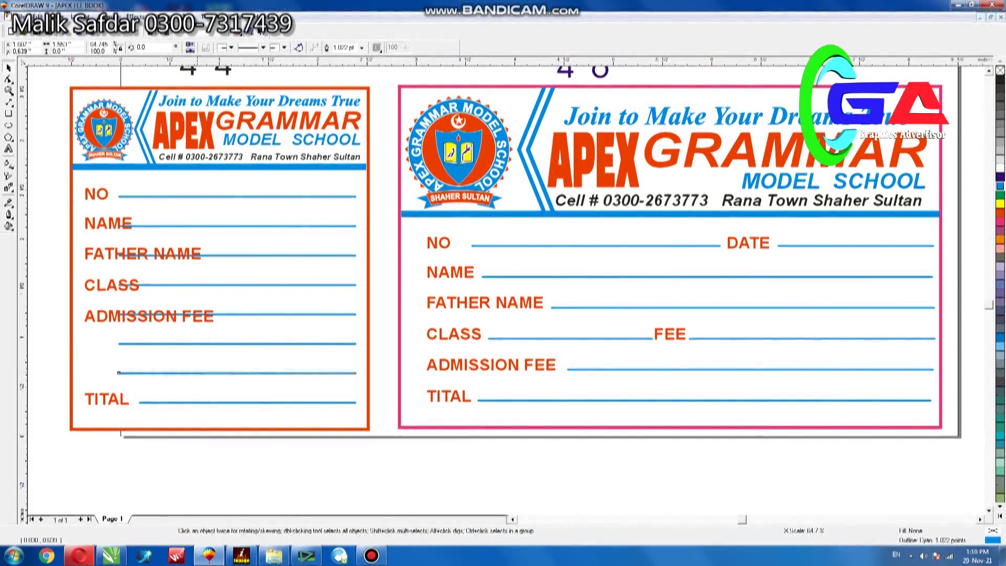
left_click_drag(118, 373, 212, 372)
key("Tab")
left_click(213, 315)
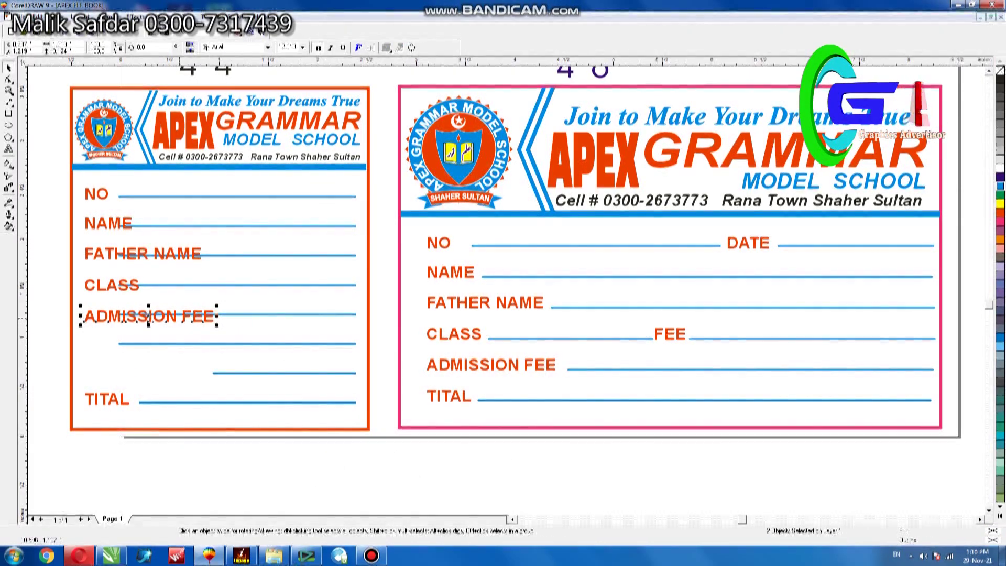
key("Down")
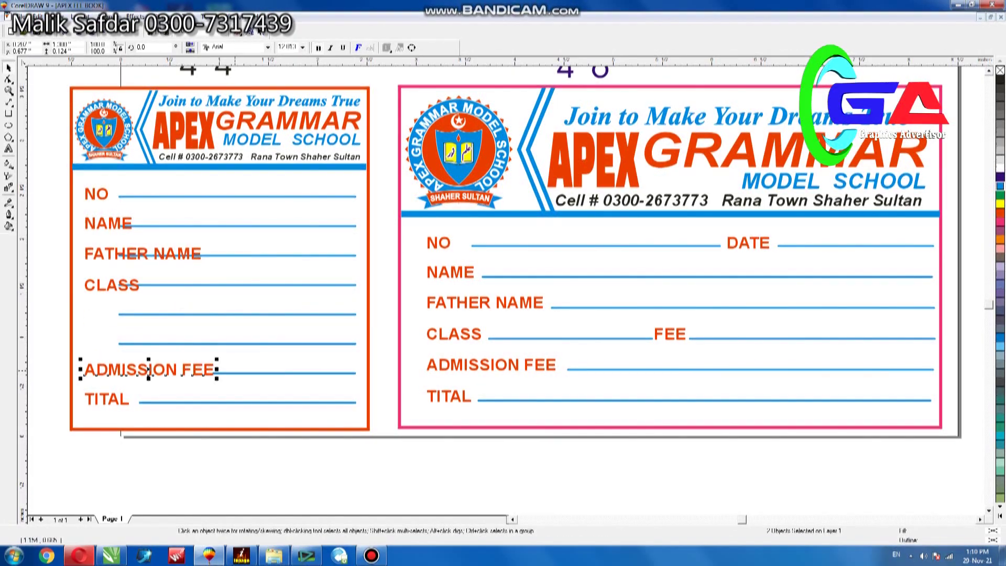
left_click(220, 372)
left_click_drag(210, 373, 213, 372)
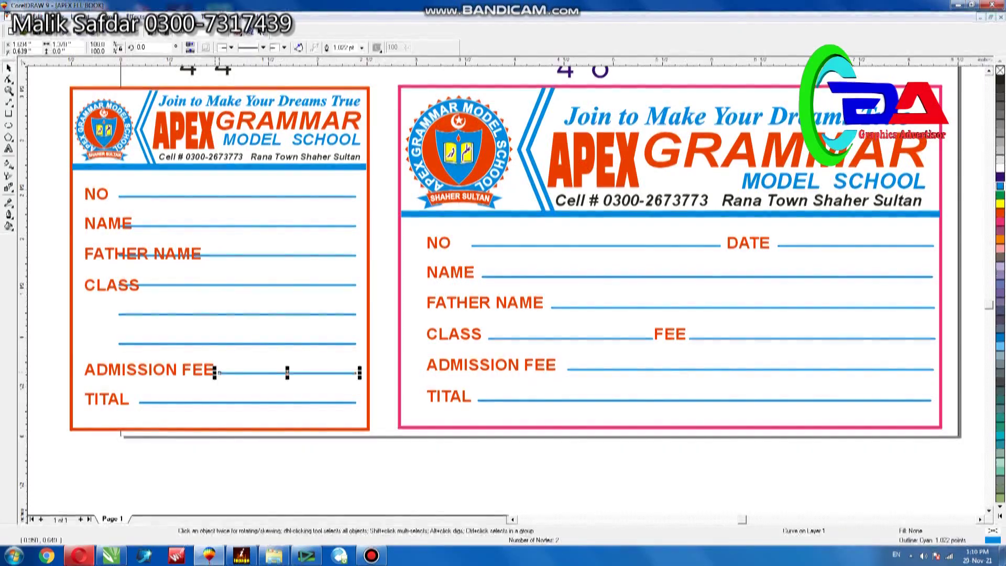
key("Escape")
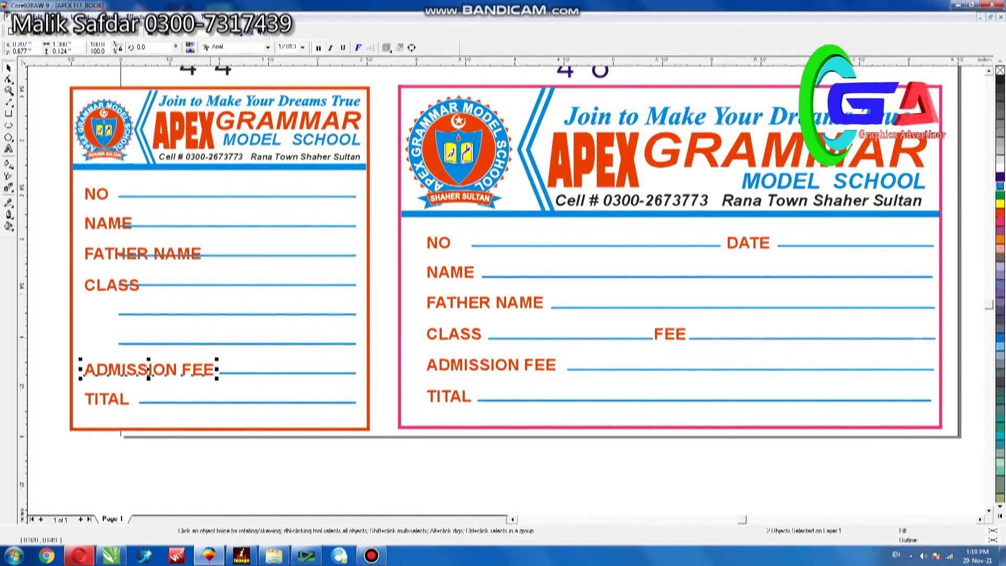
left_click(133, 372)
left_click(288, 373)
left_click_drag(220, 372, 212, 372)
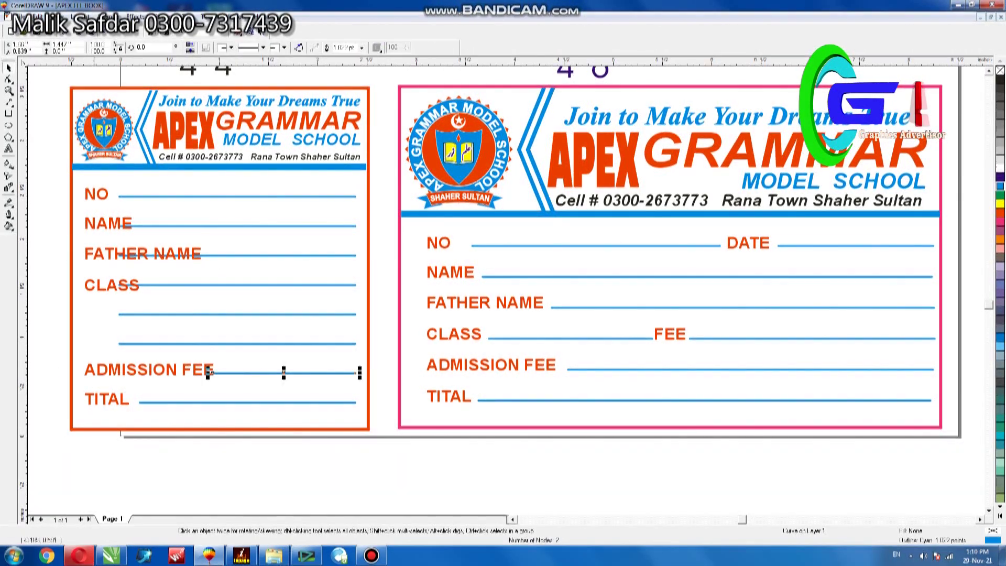
key("Escape")
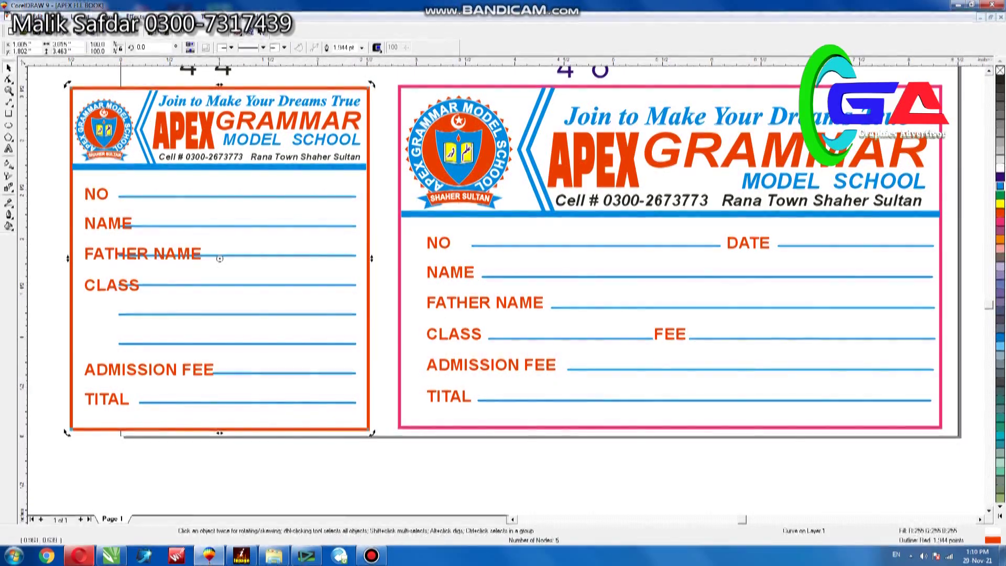
left_click(210, 372)
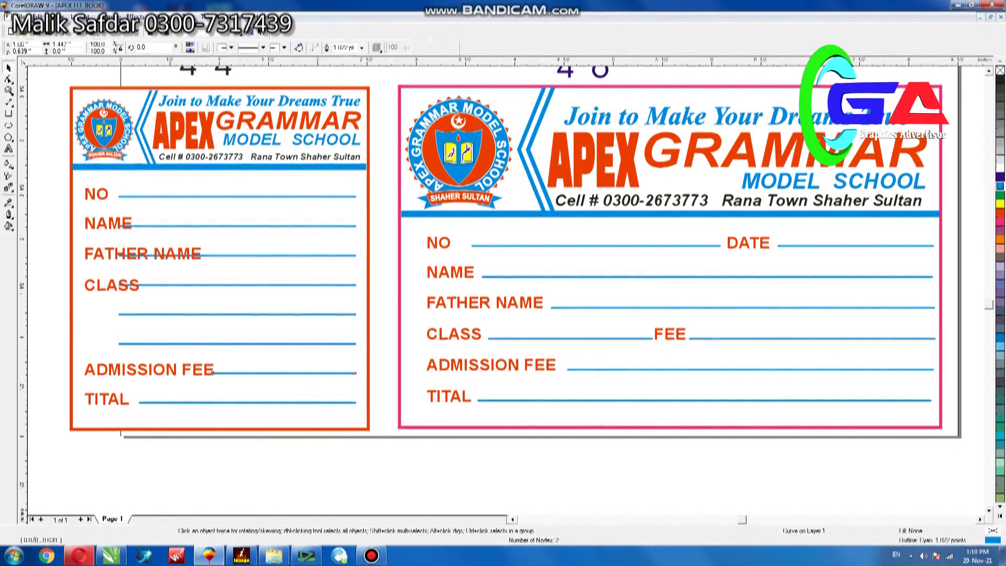
scroll(209, 373, "up", 3)
left_click(228, 372)
scroll(490, 288, "down", 2)
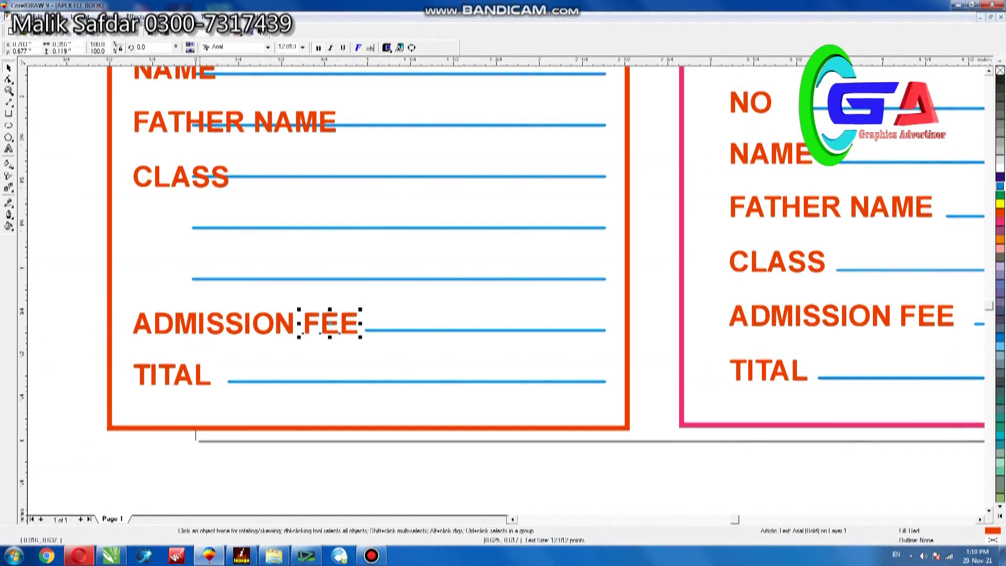
scroll(356, 333, "up", 2)
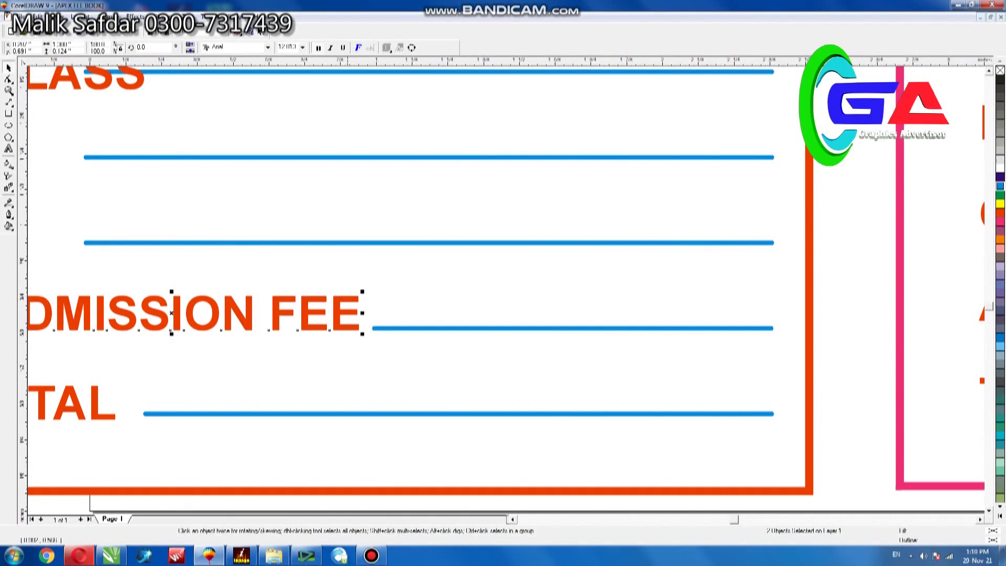
key("F3")
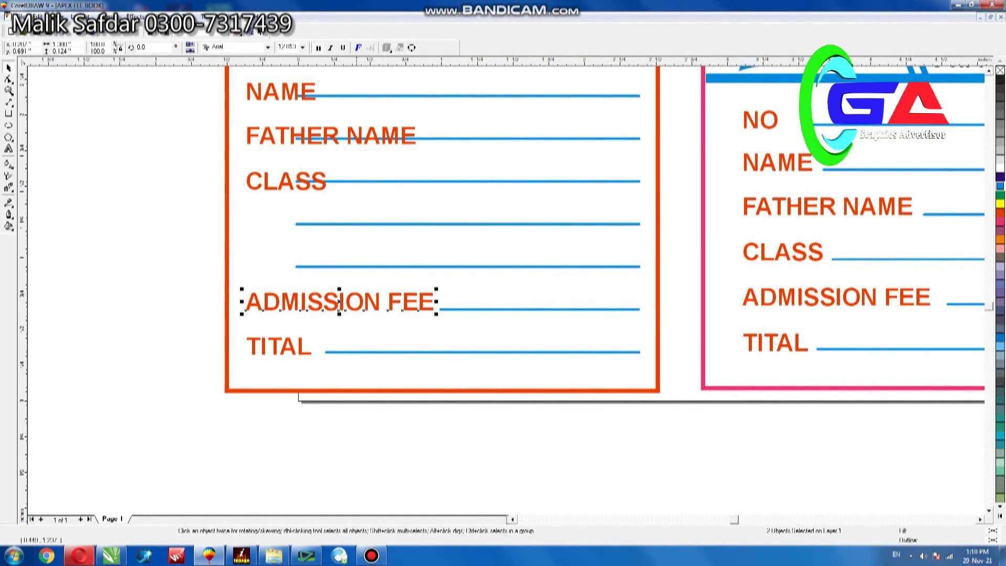
scroll(339, 302, "down", 2)
Copy FEE onto the 4*4 slip, align CLASS, and lower FATHER NAME onto the empty line.
left_click(800, 271)
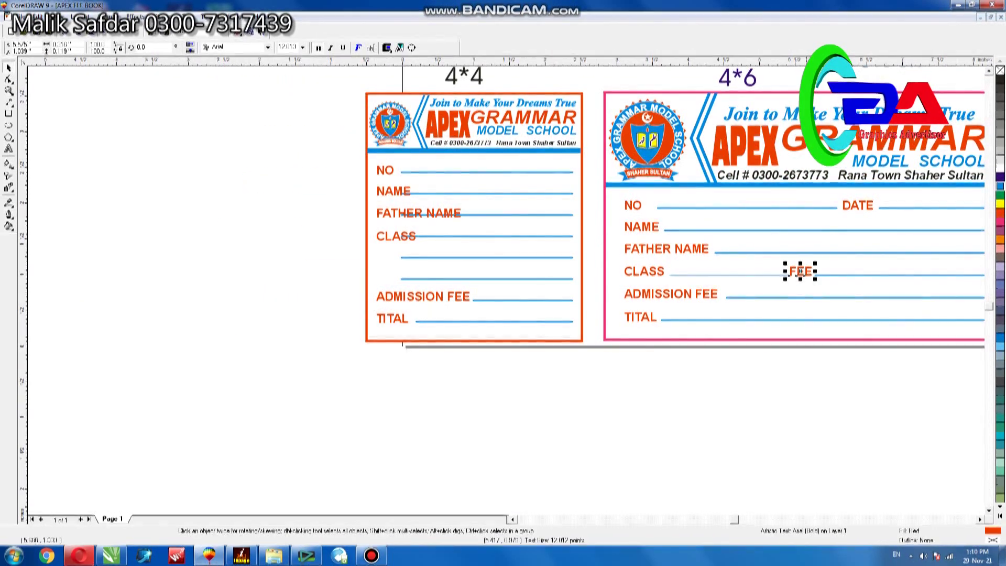
left_click_drag(800, 270, 396, 271)
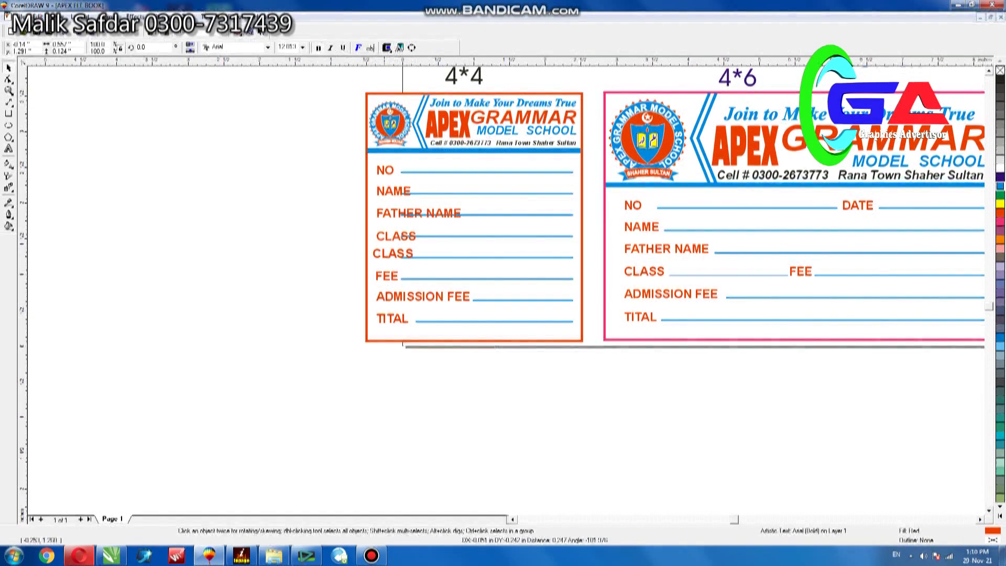
left_click_drag(393, 254, 397, 256)
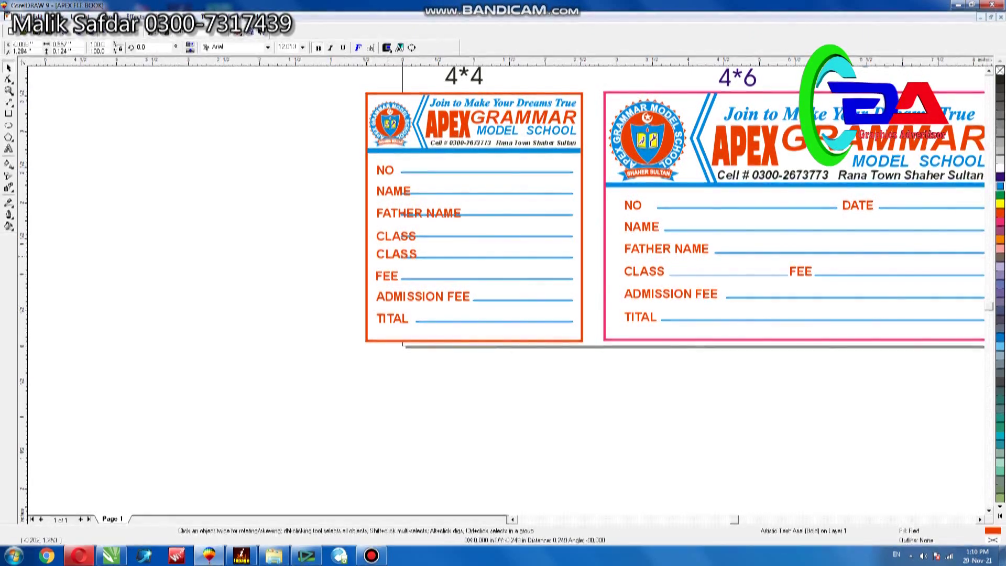
left_click(401, 257)
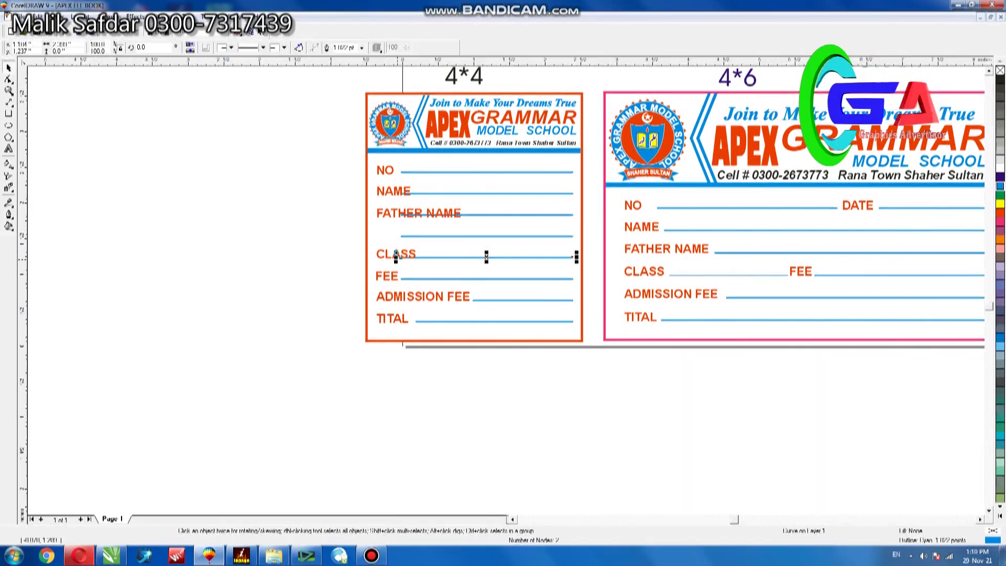
left_click(311, 245)
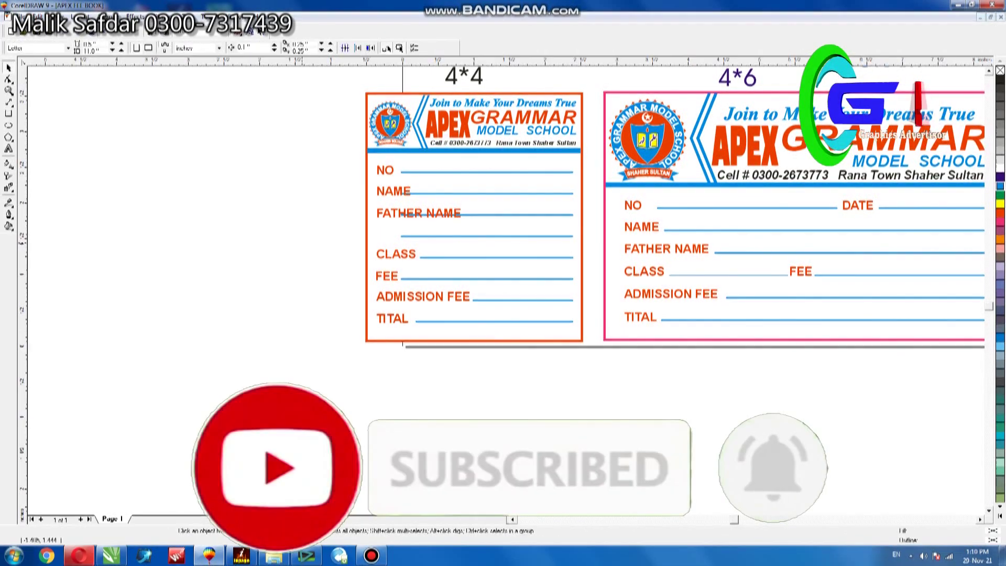
left_click_drag(366, 341, 366, 342)
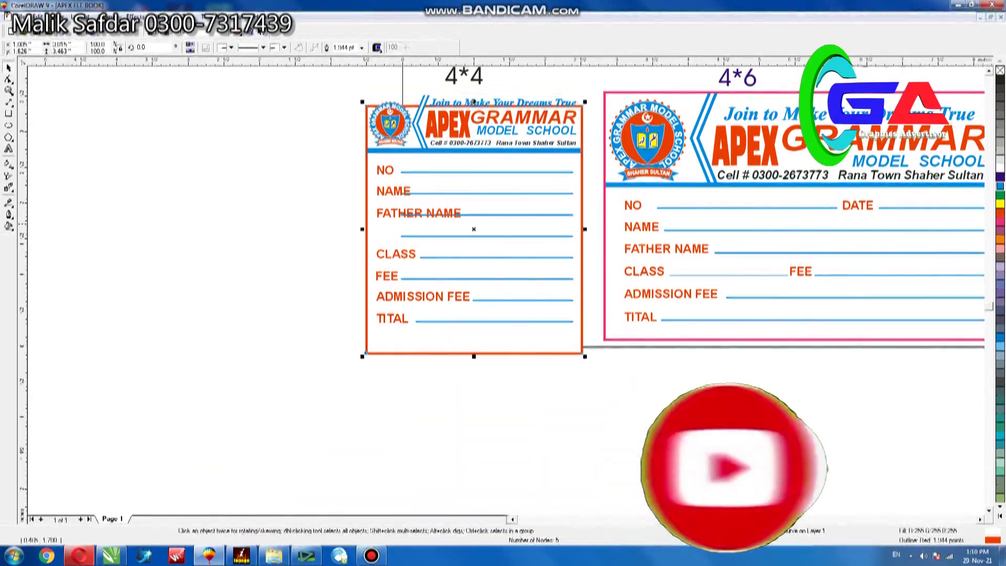
left_click_drag(399, 213, 398, 232)
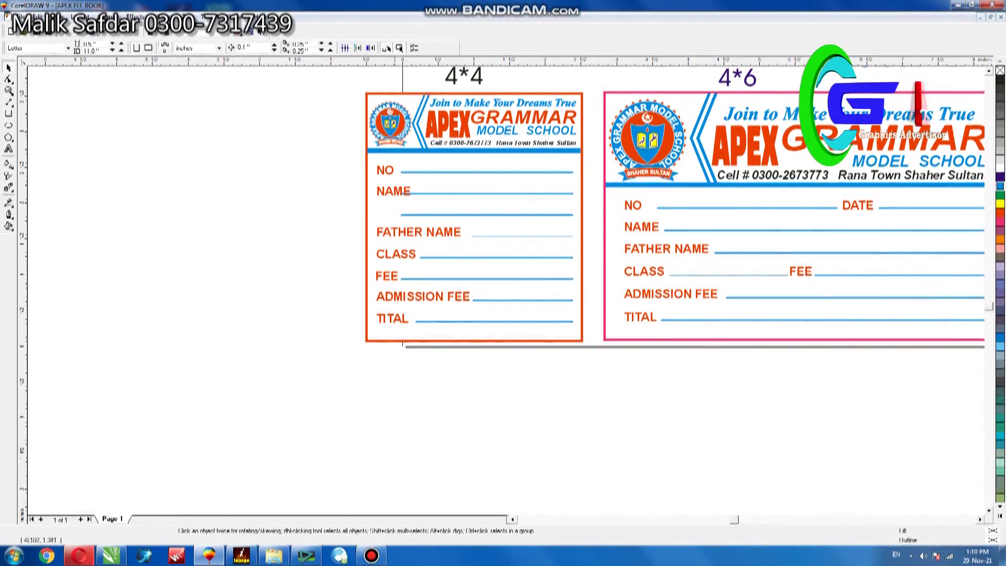
Shorten the 4*4 slip's FATHER NAME line to start after the label.
scroll(396, 235, "up", 3)
mouse_move(397, 235)
left_mouse_down()
mouse_move(363, 209)
mouse_move(524, 208)
left_mouse_up()
key("Escape")
left_click(370, 154)
key("F3")
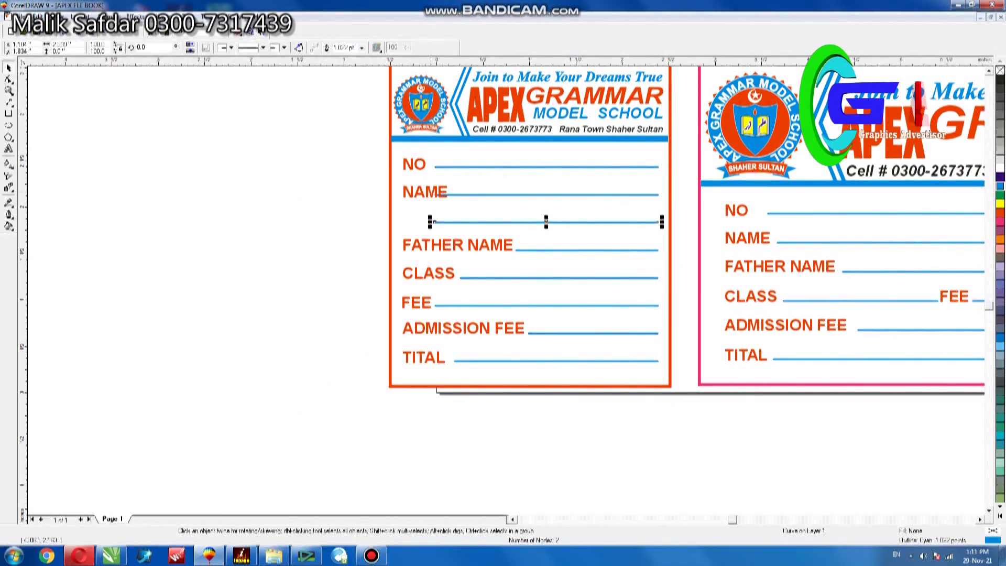
Move the NAME label down one line, freeing the line below NO.
left_click(425, 192)
left_click_drag(424, 191, 425, 218)
key("Tab")
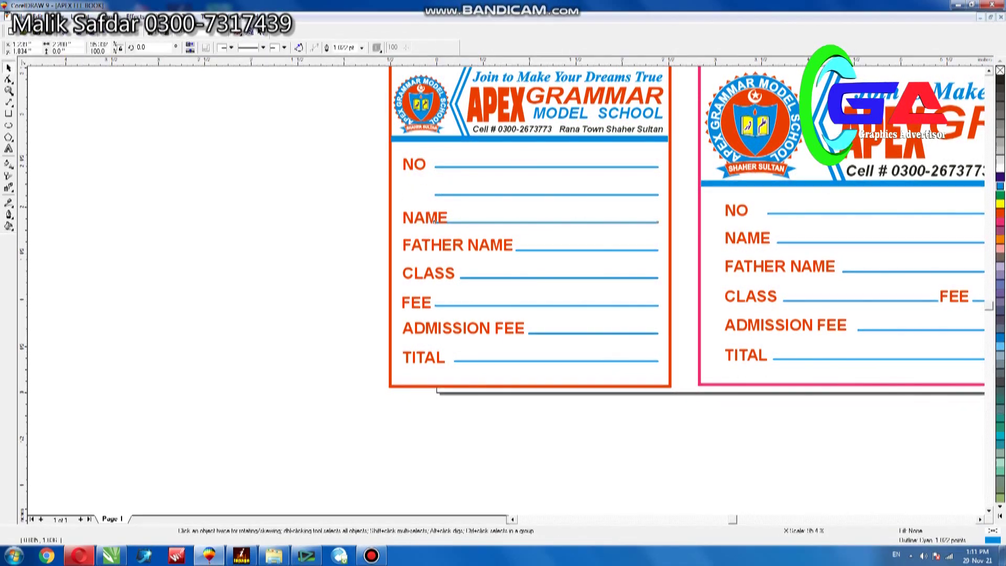
key("Tab")
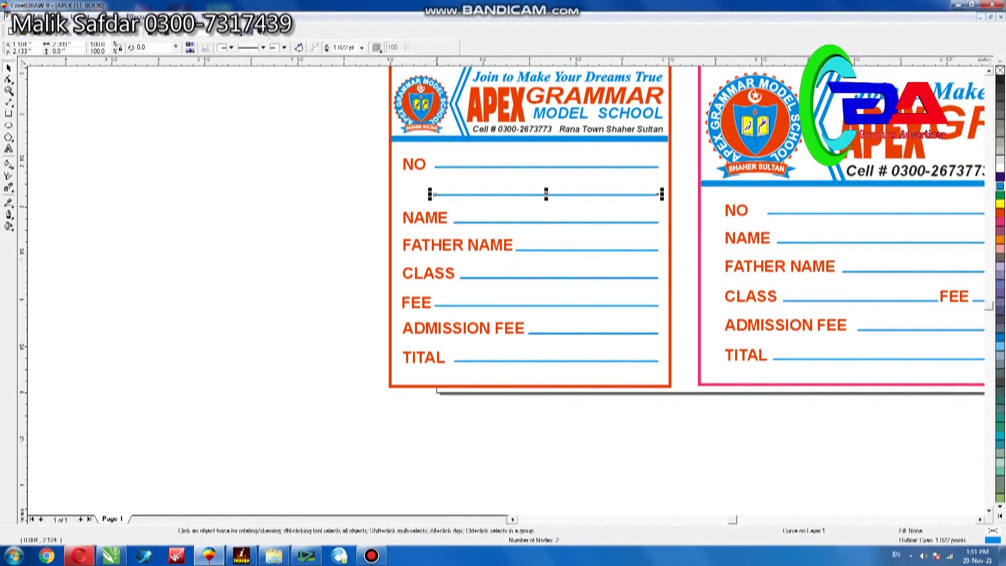
key("F4")
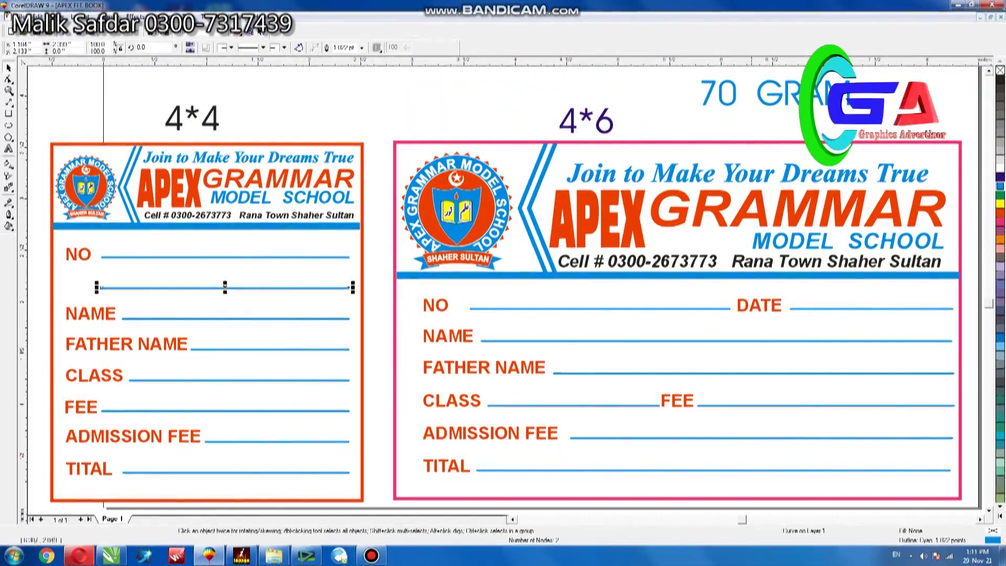
Copy DATE onto the freed 4*4 line, trim its line, and raise NO slightly.
left_click(759, 305)
mouse_move(759, 305)
left_mouse_down()
mouse_move(113, 296)
mouse_move(86, 284)
left_mouse_up()
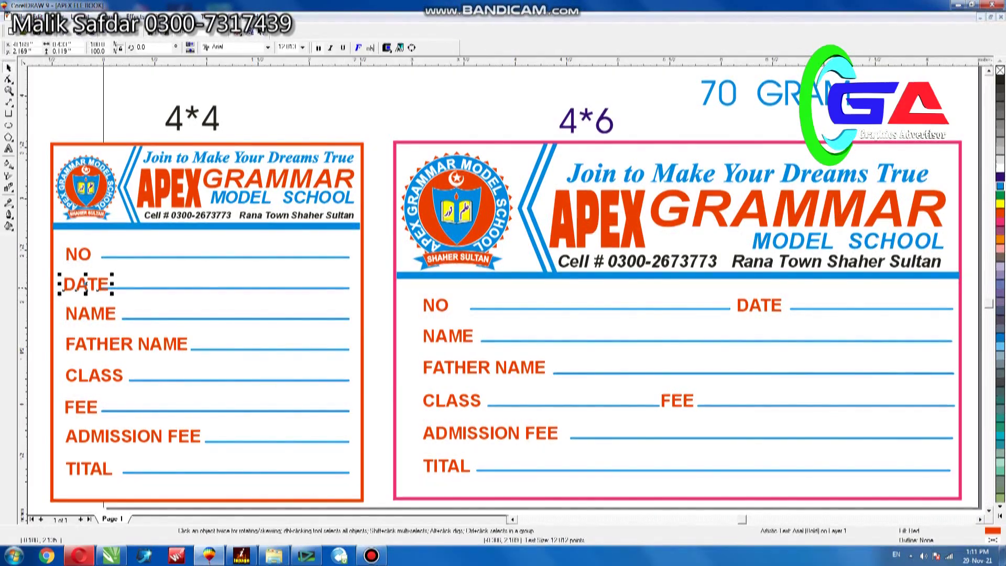
left_click(114, 287)
scroll(114, 287, "up", 2)
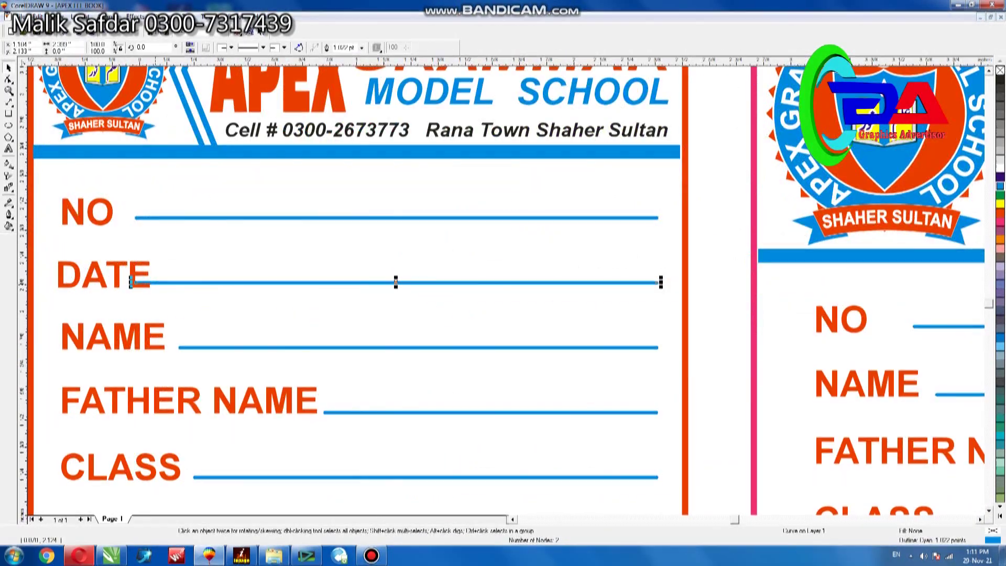
mouse_move(131, 283)
left_mouse_down()
mouse_move(157, 283)
mouse_move(102, 270)
left_mouse_up()
left_click(105, 275)
left_click_drag(85, 210, 85, 202)
key("F4")
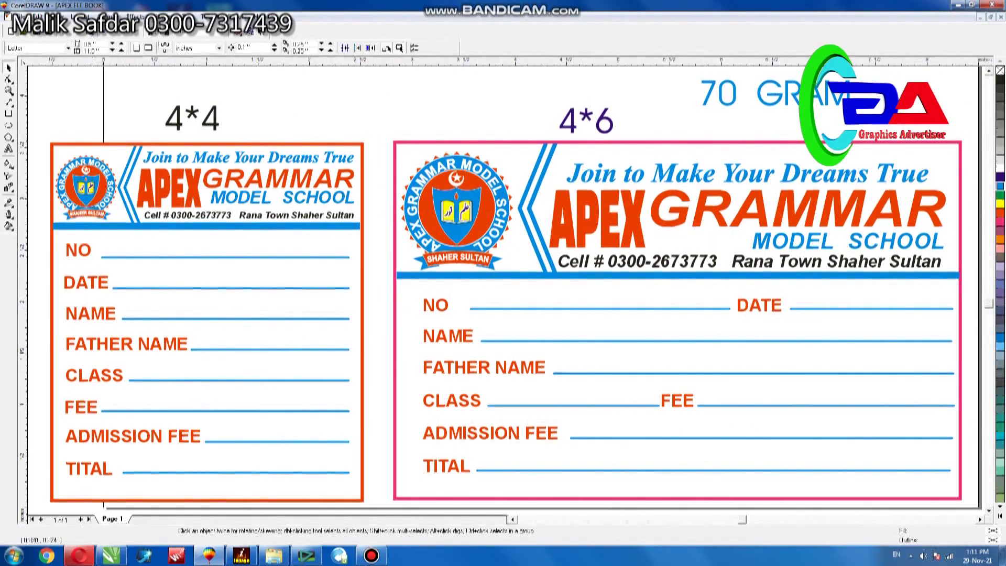
Replace the I in TITAL with O so the label reads TOTAL.
double_click(89, 468)
type("O")
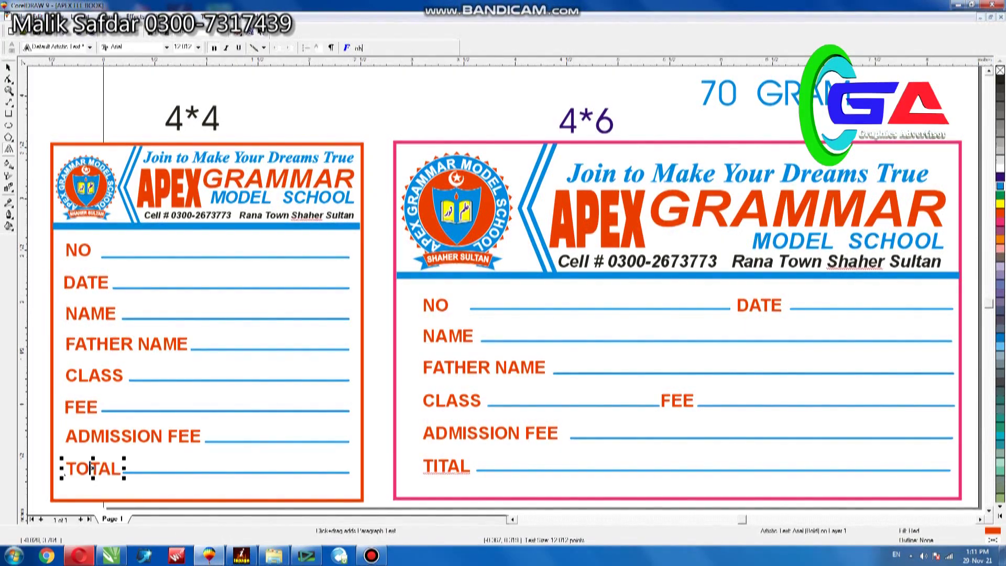
left_click(445, 466)
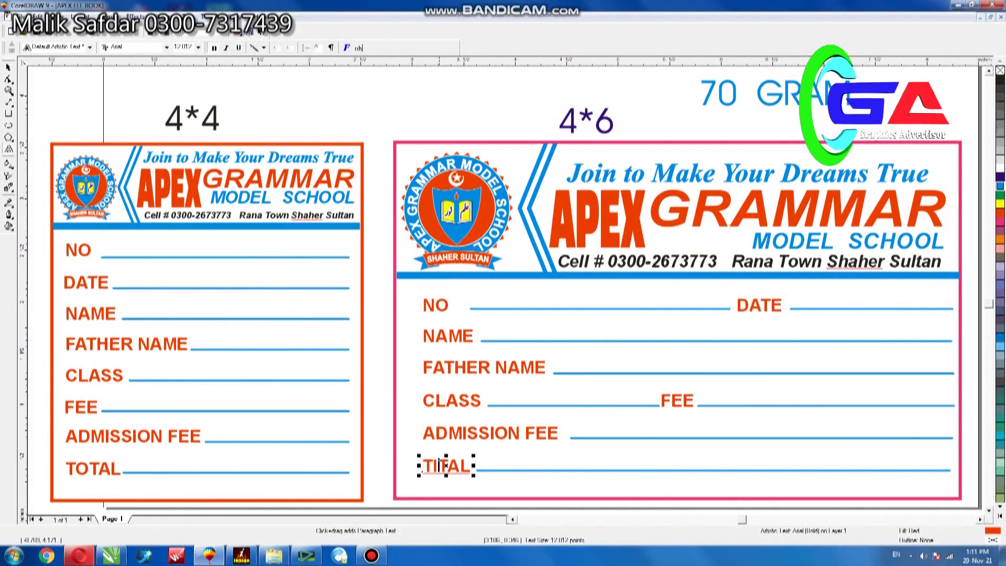
key("BackSpace")
type("O")
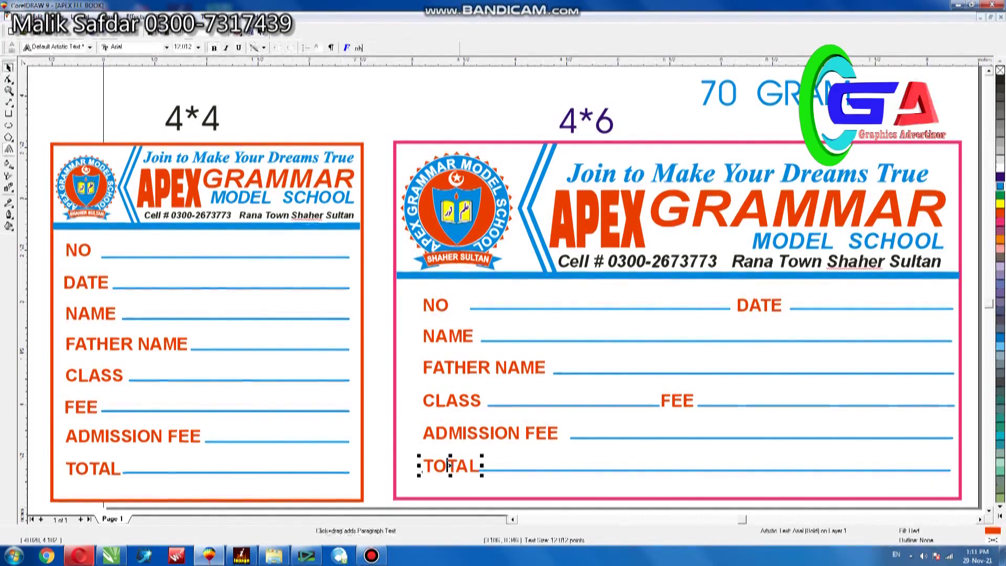
key("Escape")
left_click(495, 469)
scroll(495, 469, "up", 3)
Nudge the TOTAL underline down and shorten it so it clears the word.
mouse_move(419, 461)
left_mouse_down()
mouse_move(428, 465)
mouse_move(418, 465)
left_mouse_up()
left_click(428, 466)
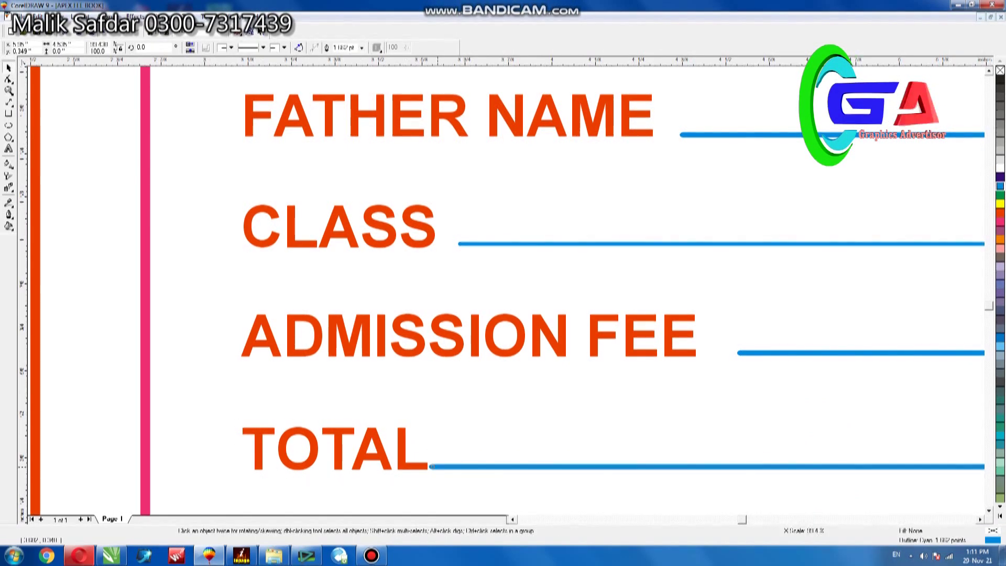
left_click_drag(436, 466, 439, 466)
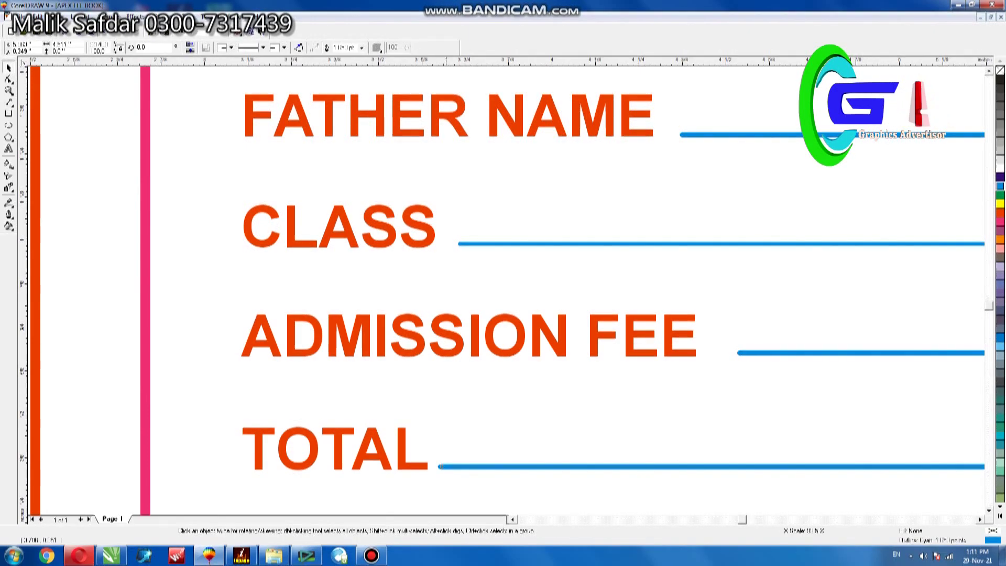
key("F4")
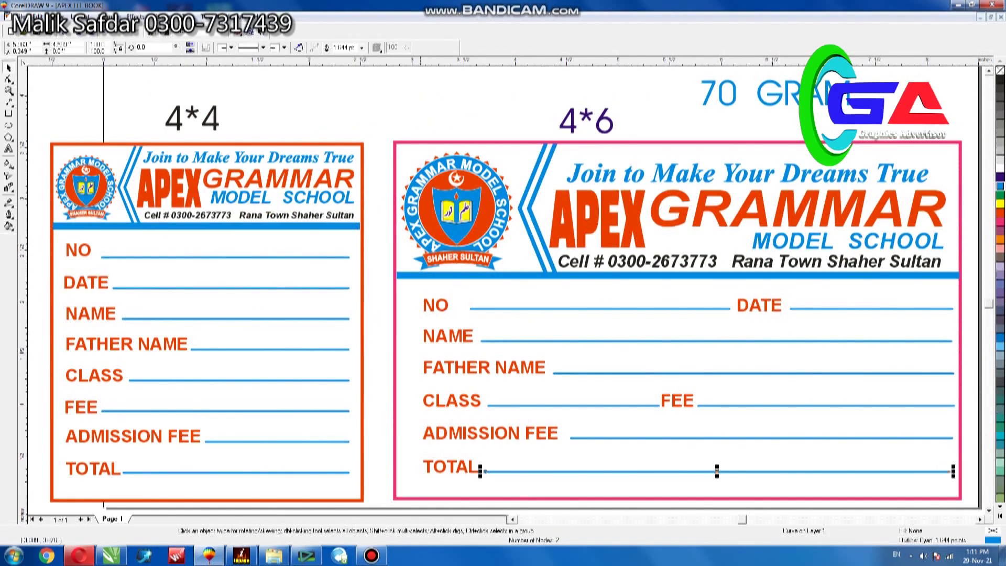
key("Escape")
Check the blue bar under the 4*4 header, then shift SCHOOL slightly left.
left_click(206, 227)
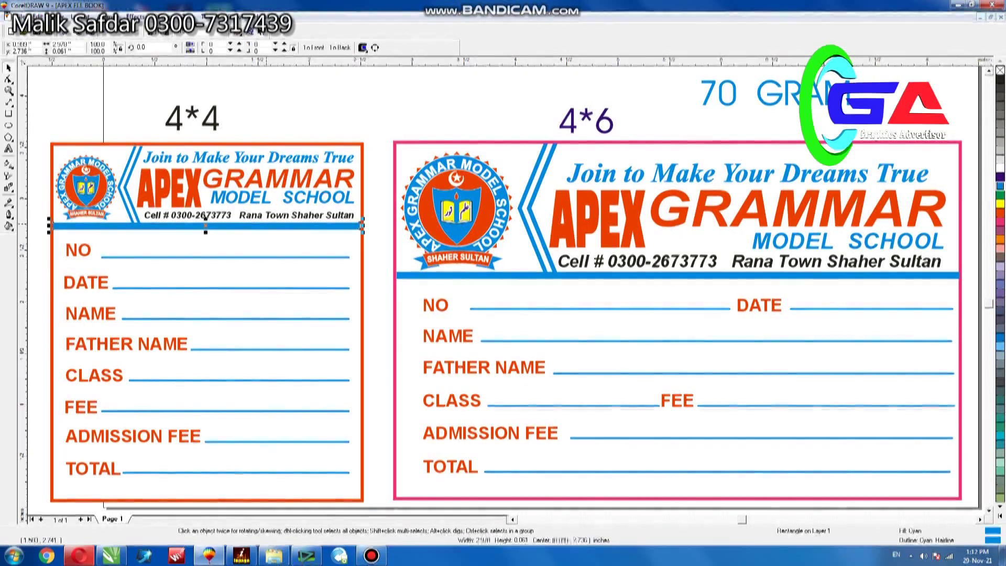
key("Escape")
left_click(252, 229)
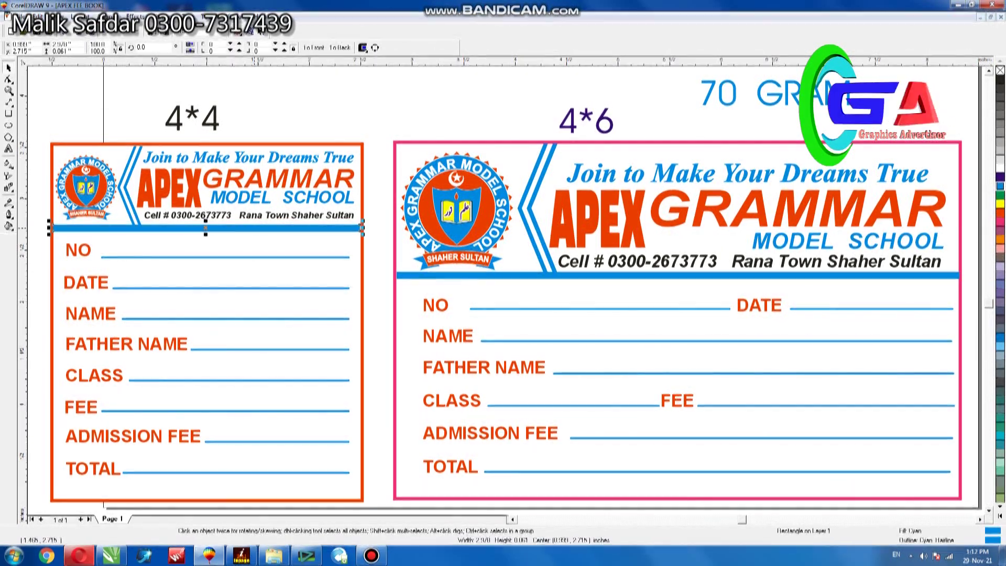
key("Escape")
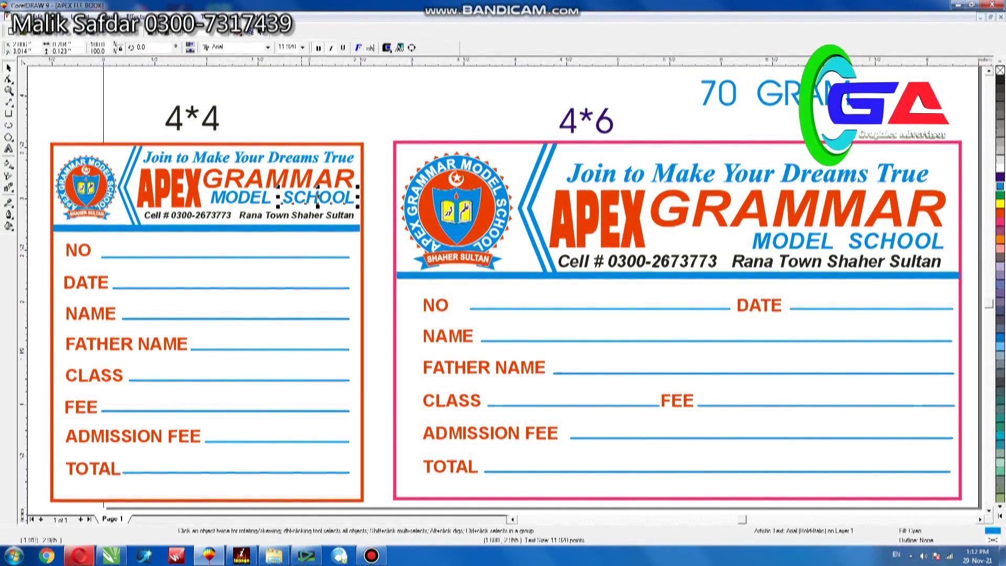
left_click_drag(314, 193, 309, 193)
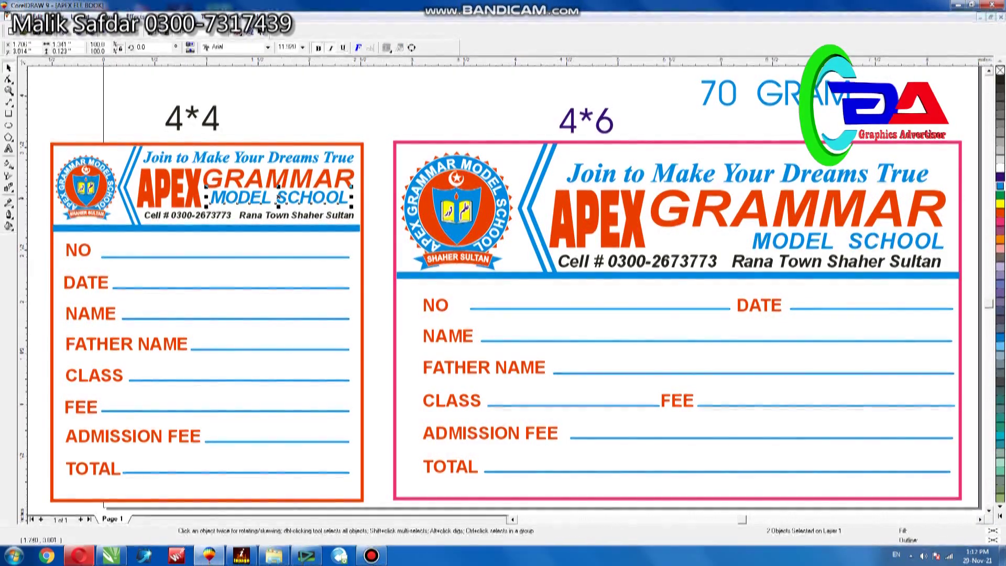
key("Escape")
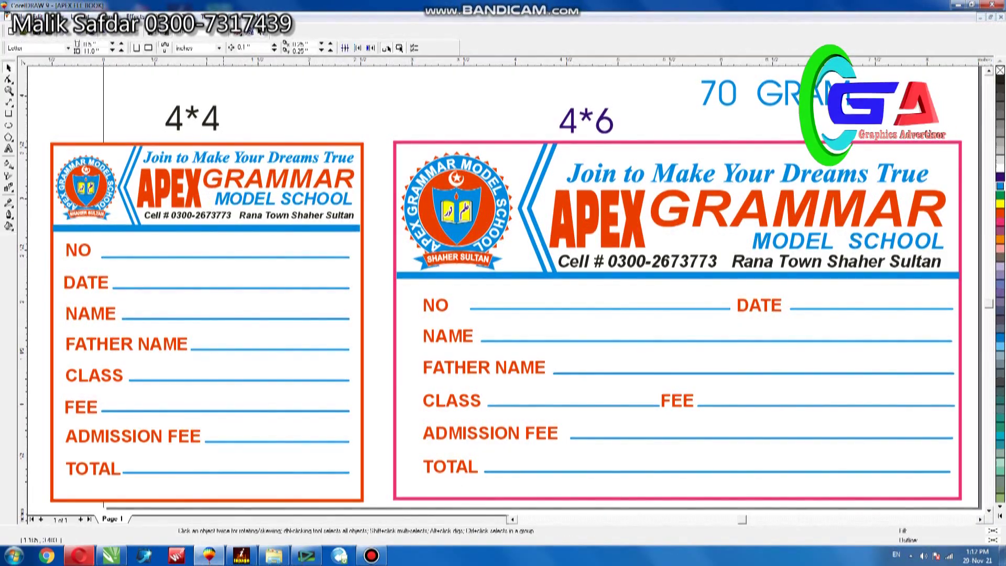
left_click(212, 123)
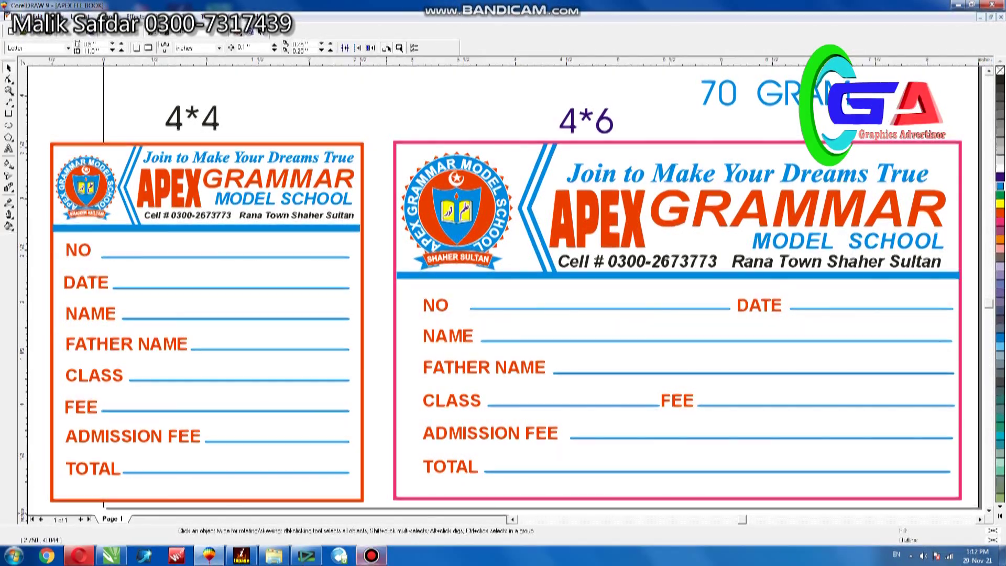
left_click(569, 210)
key("F8")
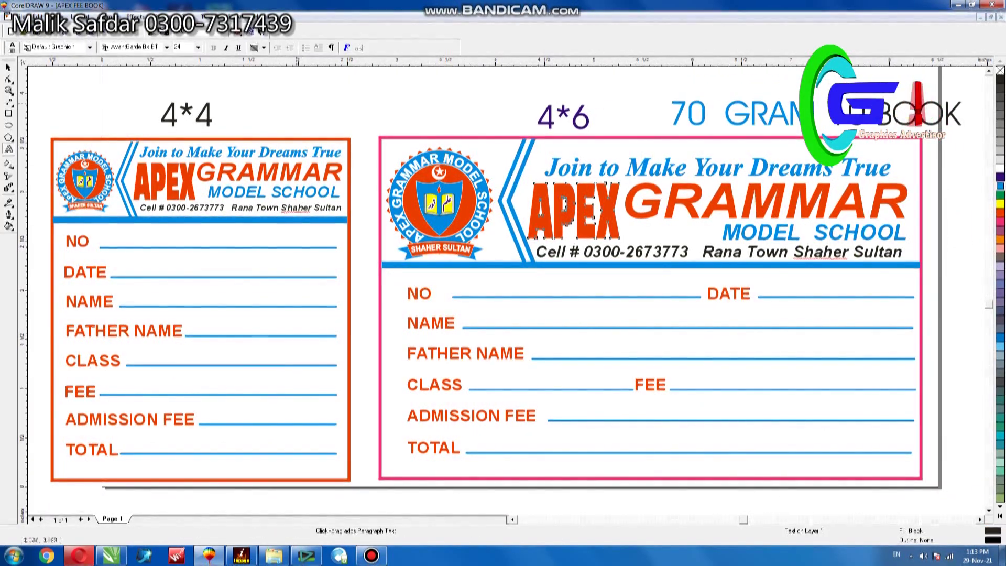
left_click(322, 97)
type("A")
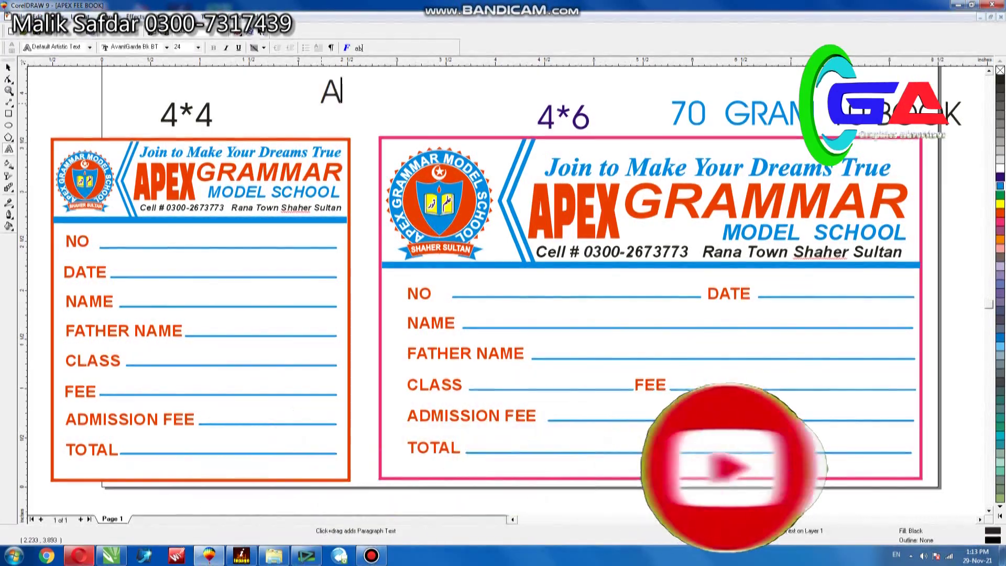
type("P")
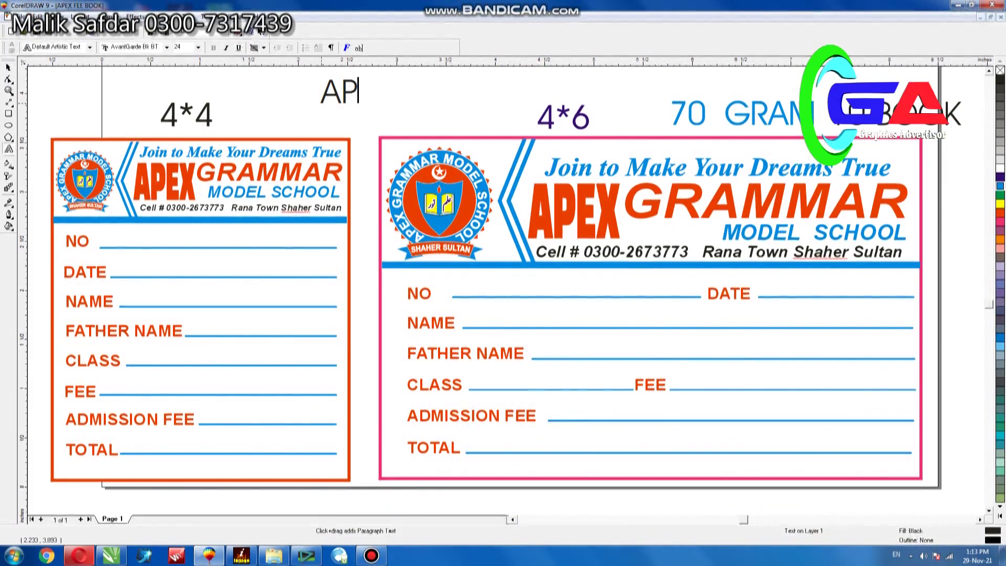
key("BackSpace")
key("BackSpace")
type("apl")
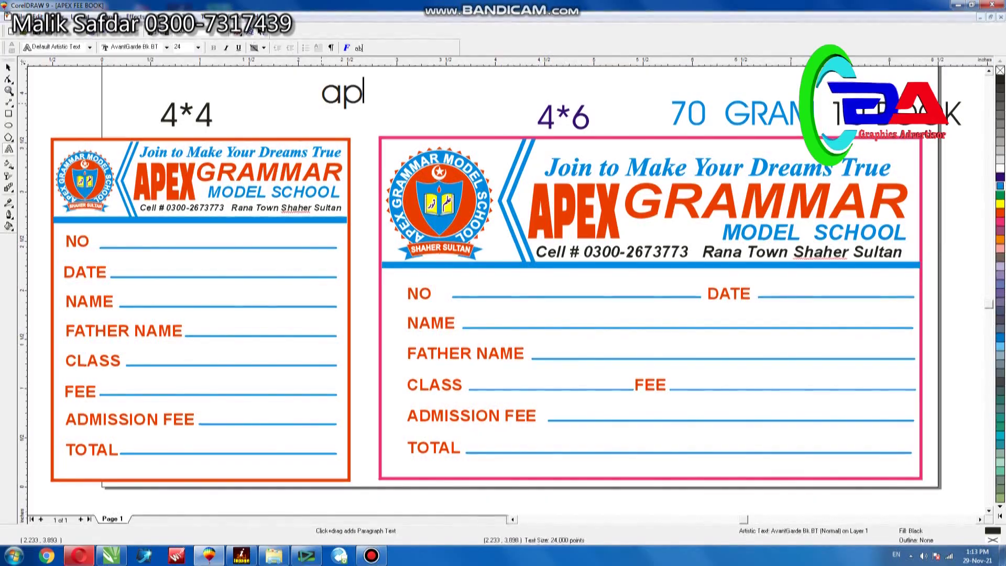
key("BackSpace")
type("AP")
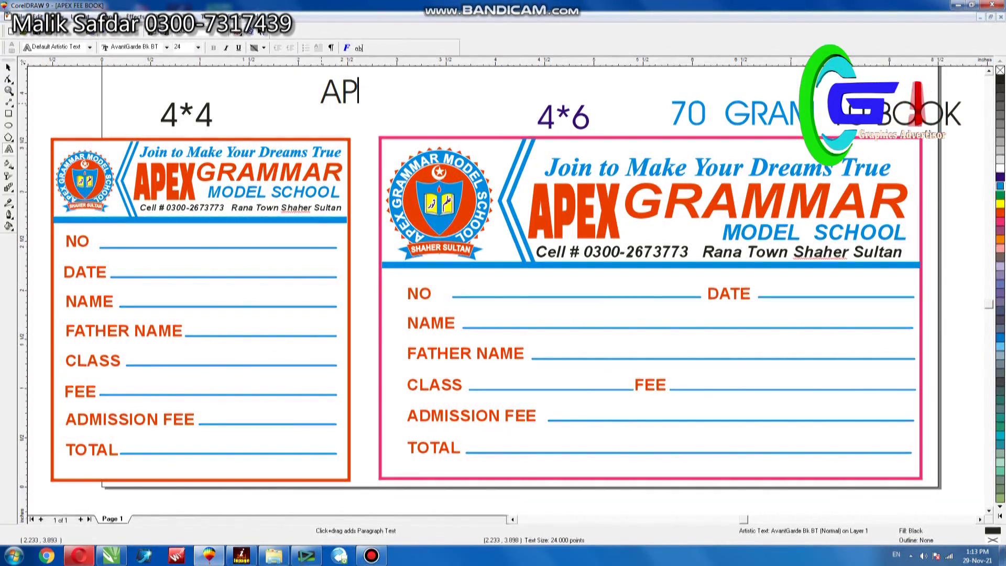
type("EX")
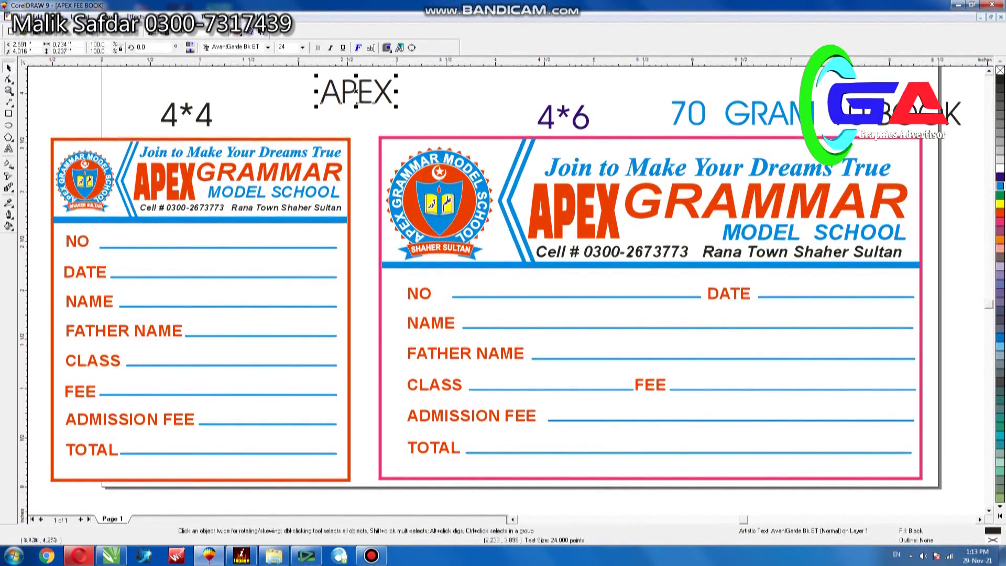
left_click(267, 47)
left_click(230, 63)
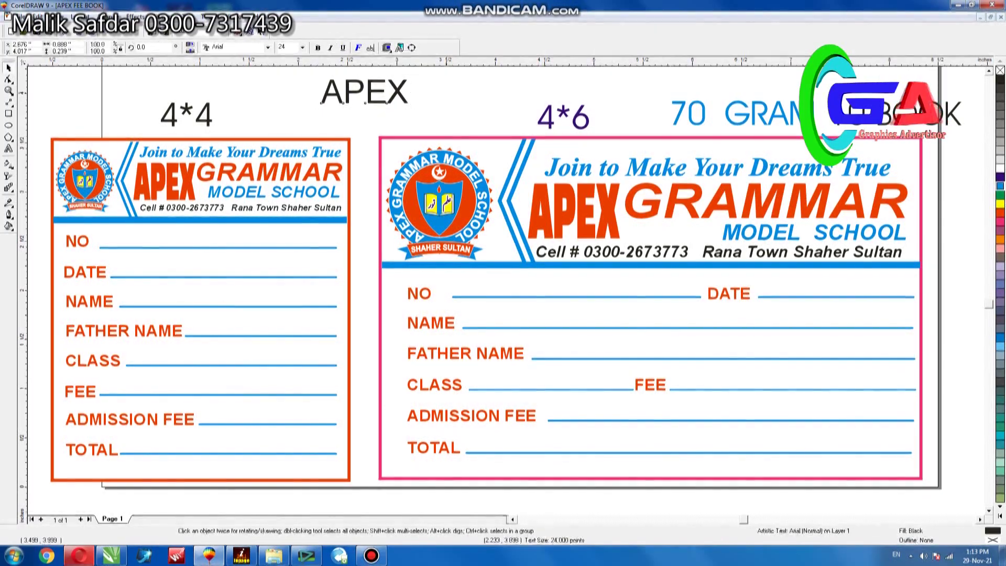
key("Delete")
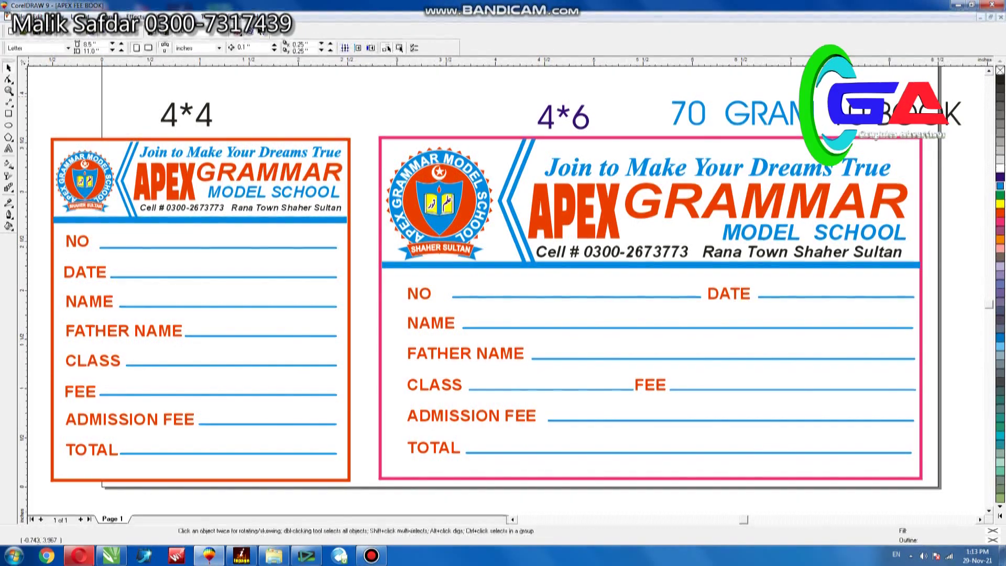
Zoom into the 4*4 header and colour its cell number and address line red.
left_click(9, 91)
left_click_drag(55, 134, 383, 228)
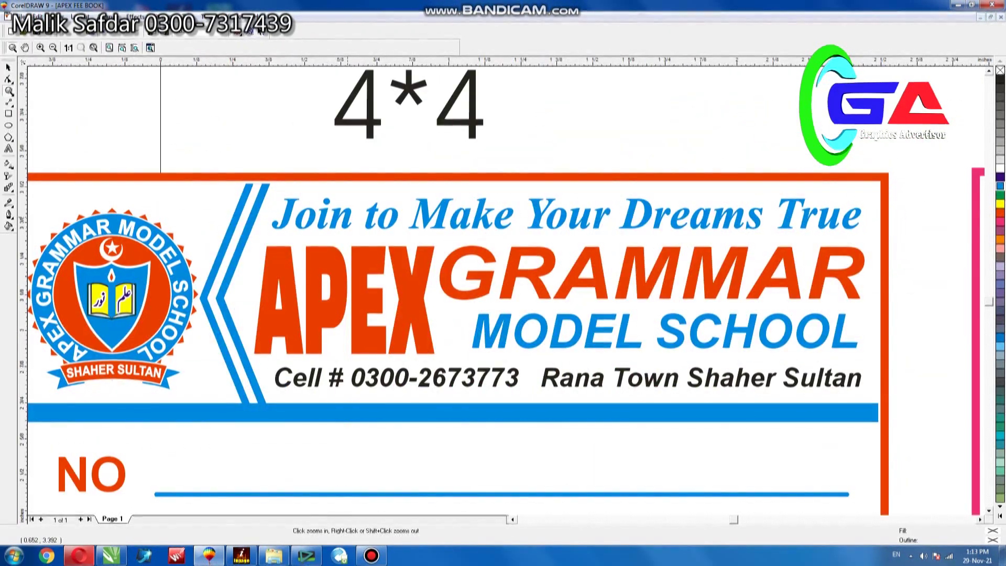
key("space")
left_click_drag(929, 354, 327, 416)
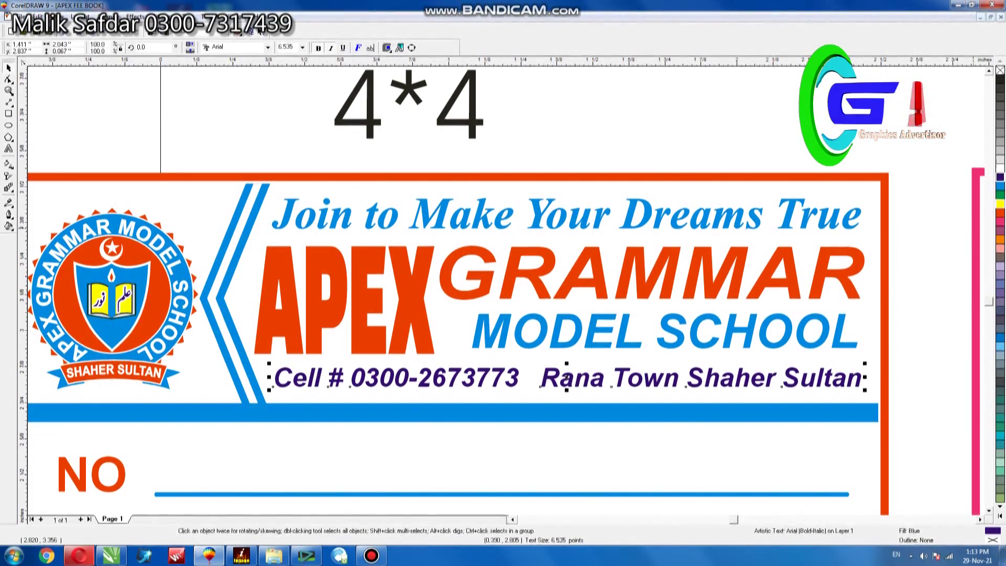
left_click(1000, 213)
key("F4")
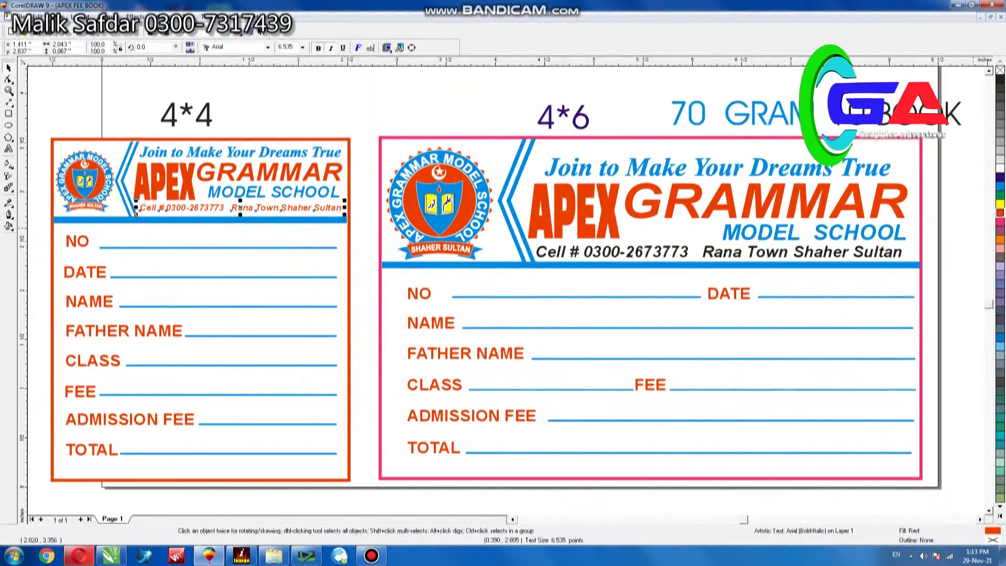
left_click(718, 253)
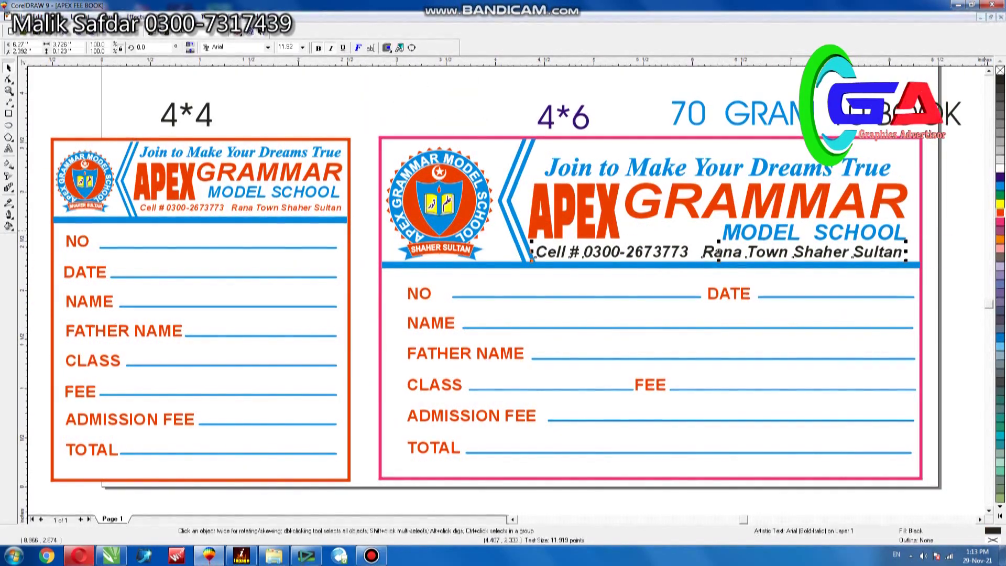
key("Escape")
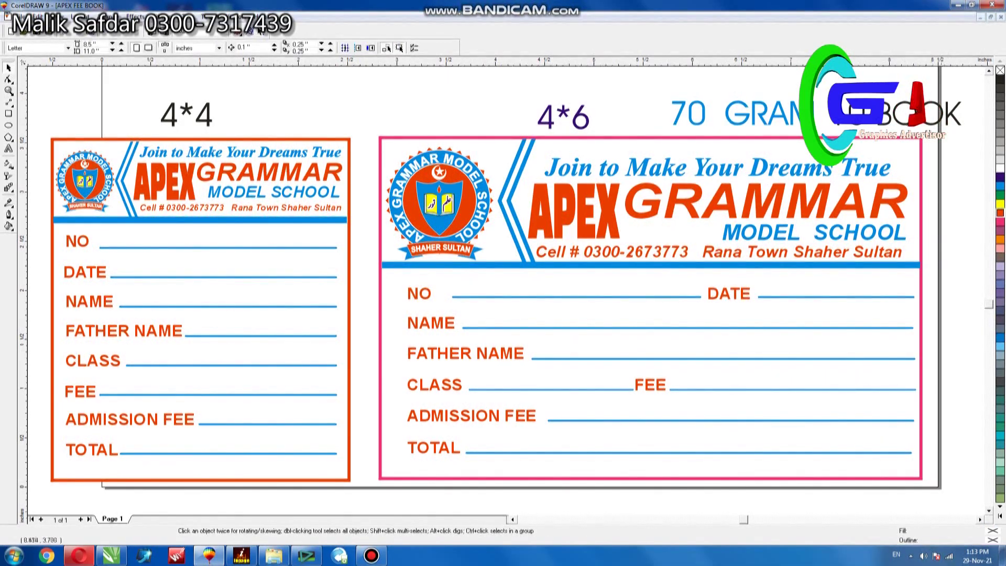
On the full-page view, select the 4*6 slip's pink border to turn it cyan.
key("F3")
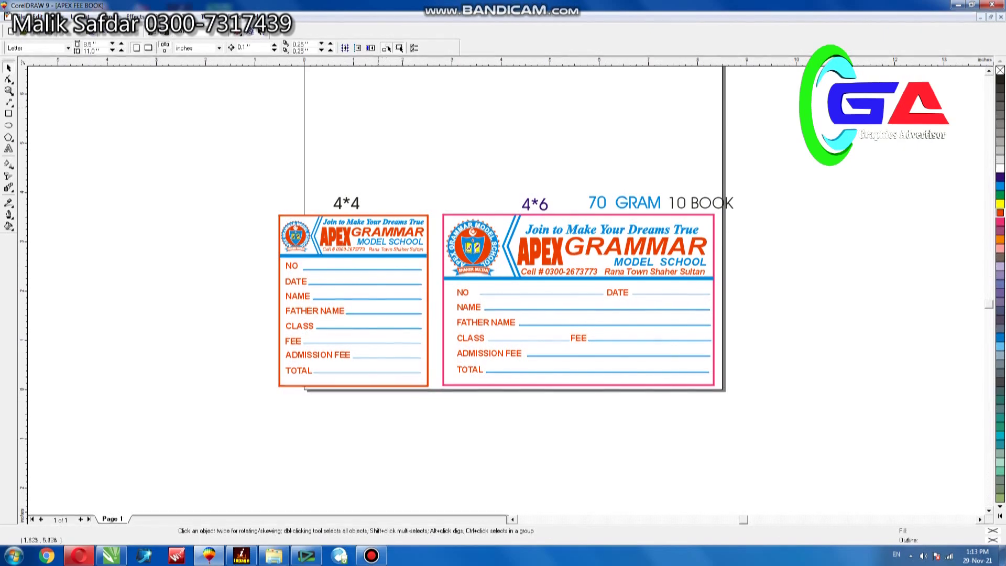
scroll(507, 234, "up", 1)
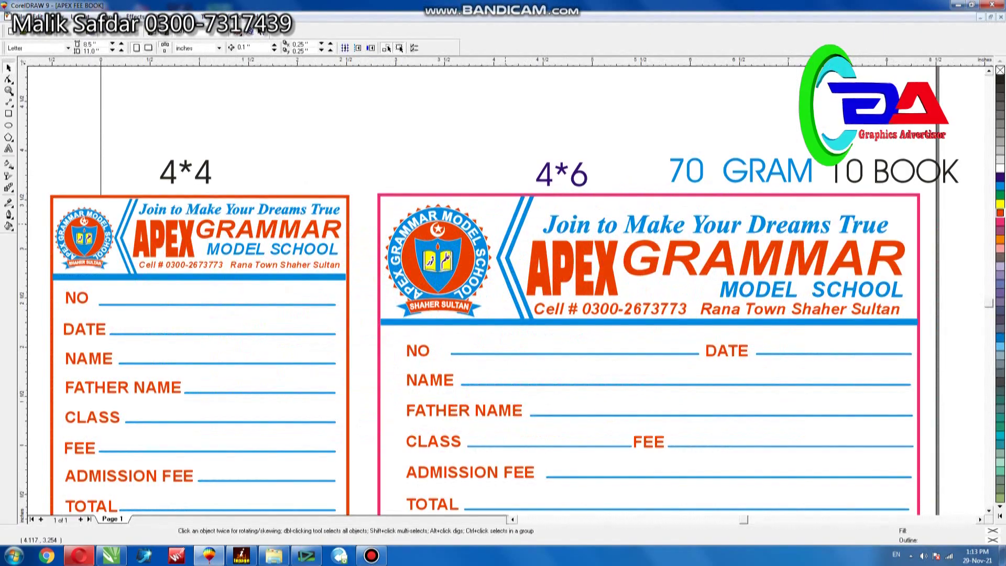
scroll(528, 212, "down", 1)
left_click(528, 212)
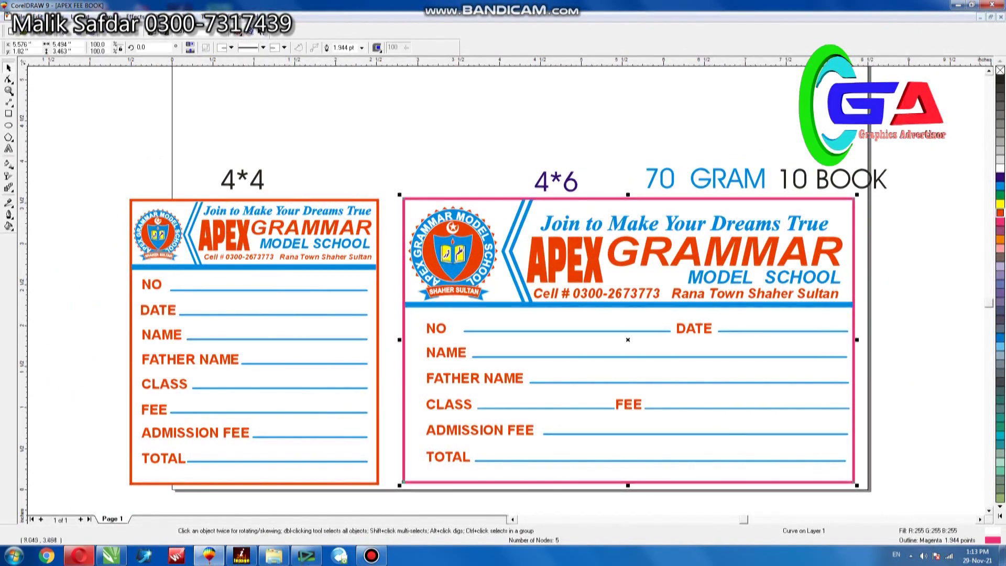
key("Escape")
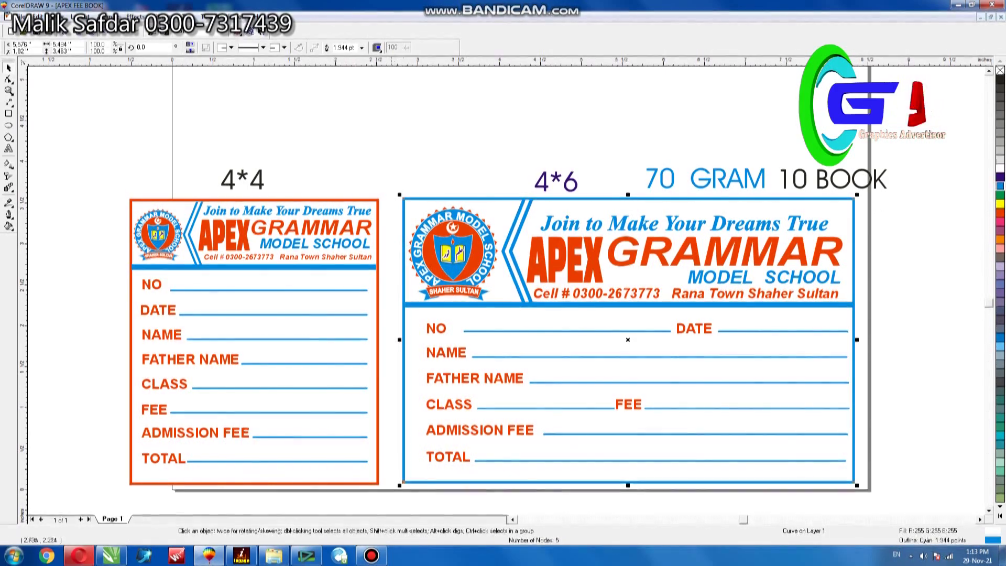